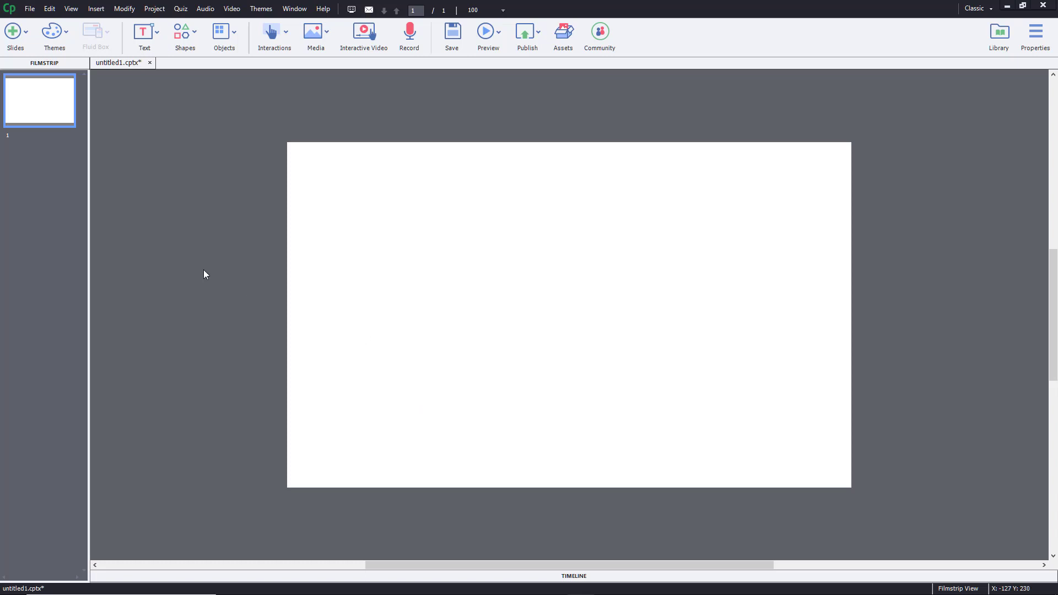
- Insert graded Matching question slides through the Insert Questions dialog
{"action": "left_click", "coordinate": [21, 40]}
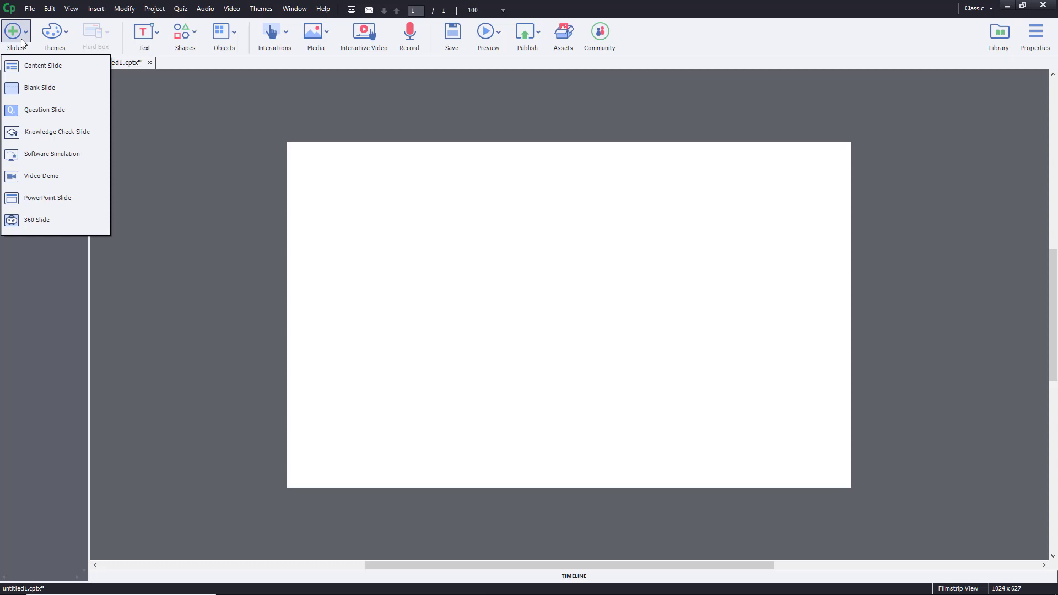
{"action": "left_click", "coordinate": [46, 112]}
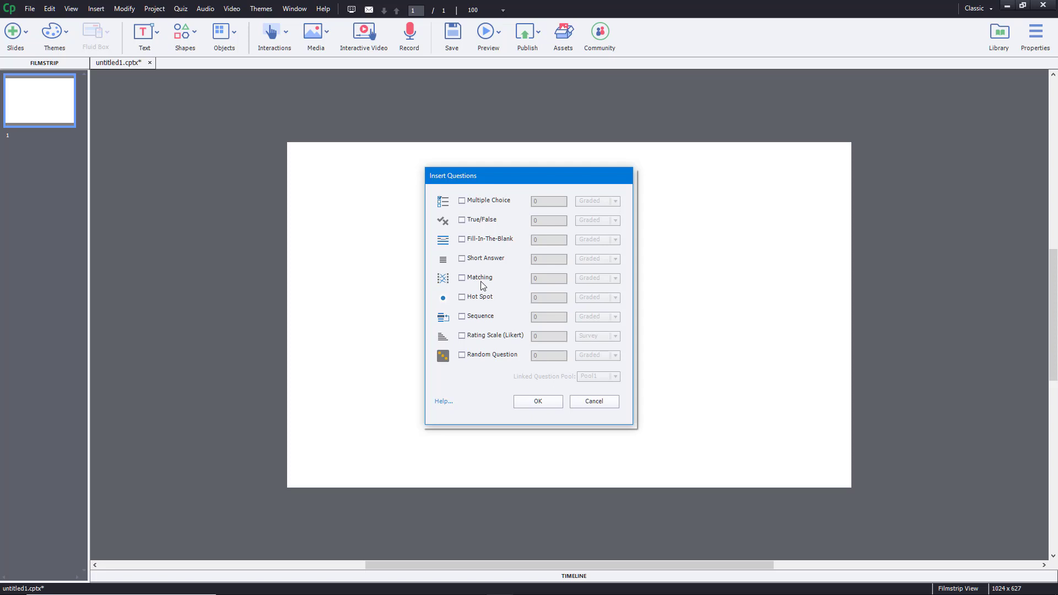
{"action": "left_click", "coordinate": [475, 283]}
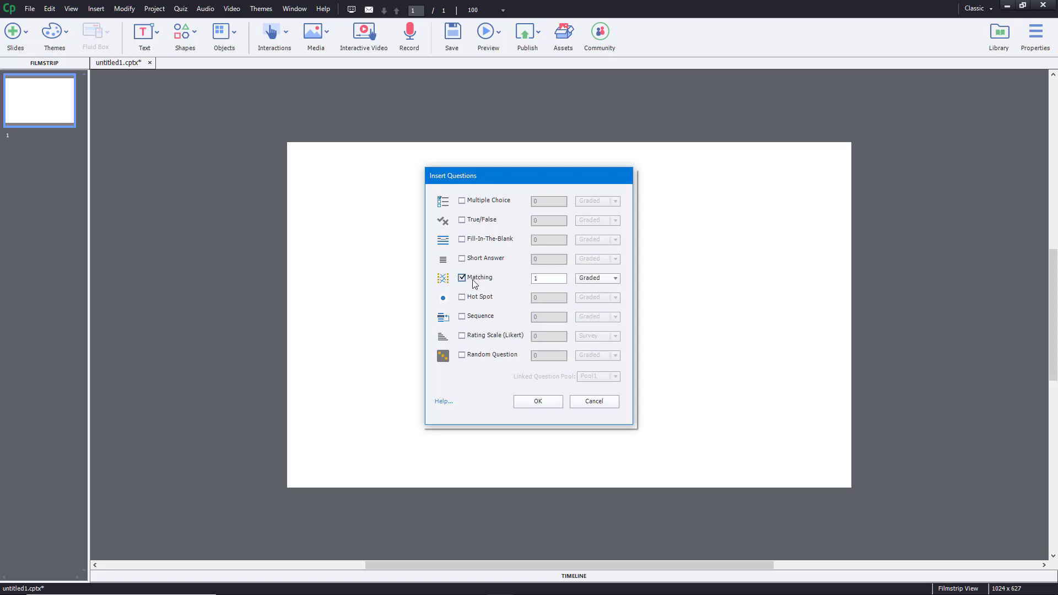
{"action": "left_click", "coordinate": [603, 279]}
{"action": "left_click", "coordinate": [603, 279]}
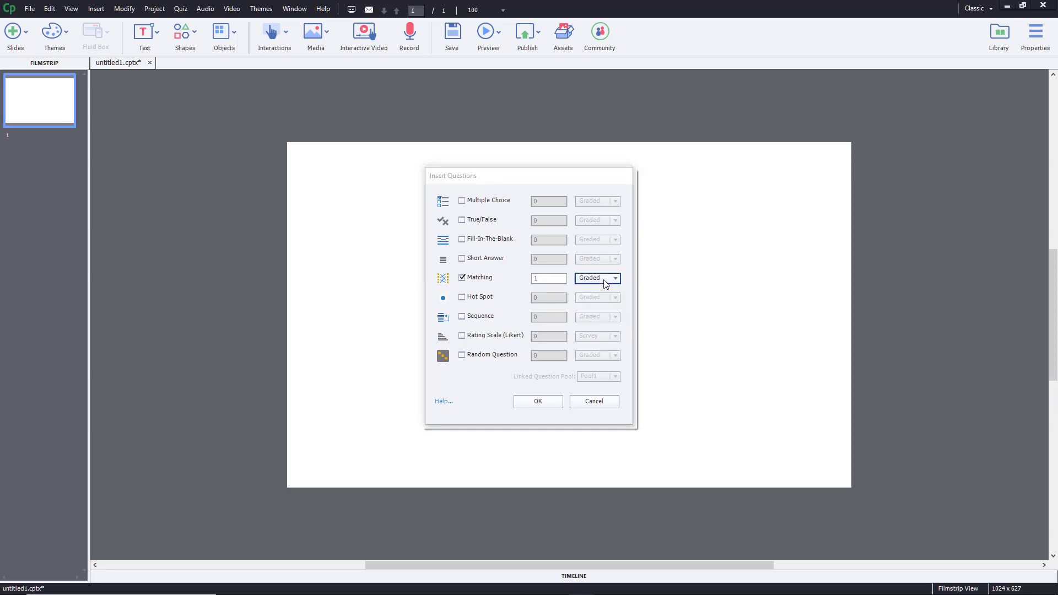
{"action": "left_click_drag", "start_coordinate": [562, 279], "coordinate": [525, 285]}
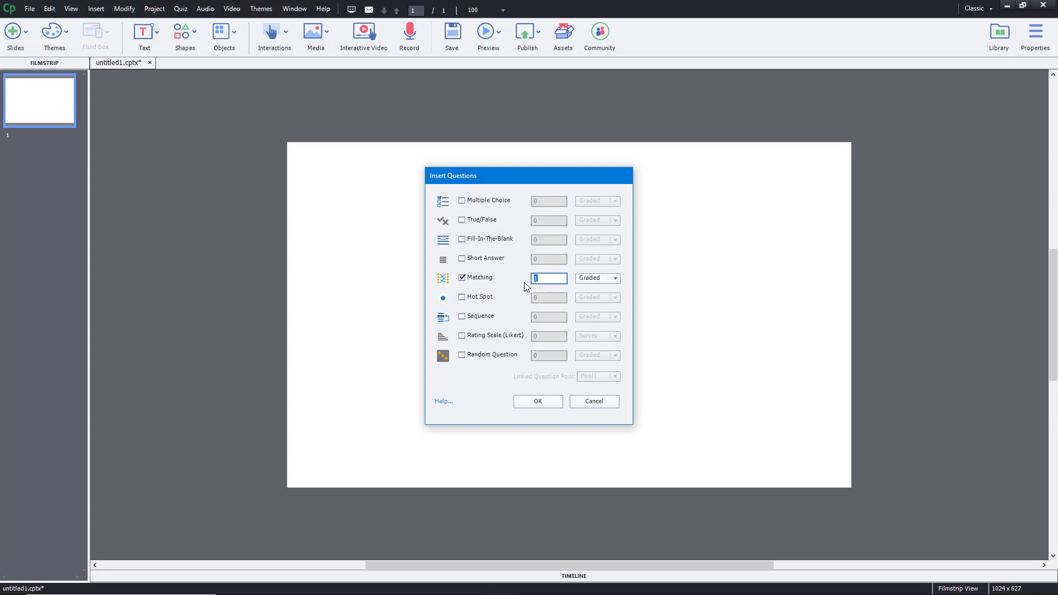
{"action": "left_click", "coordinate": [557, 402]}
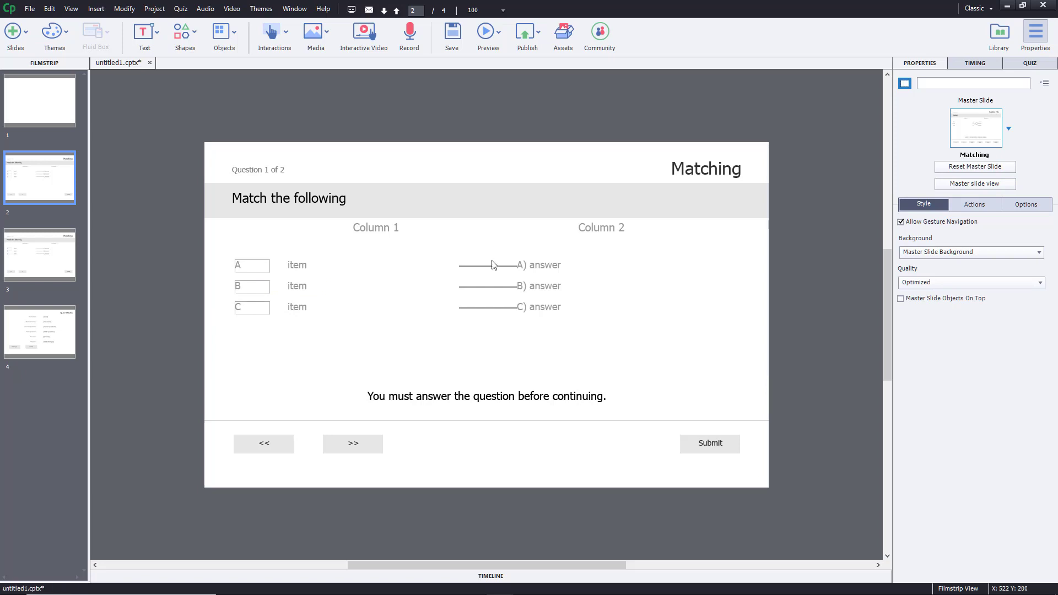
- Set Column 1 and Column 2 of the slide 2 matching question to 4 entries each
{"action": "left_click", "coordinate": [257, 313]}
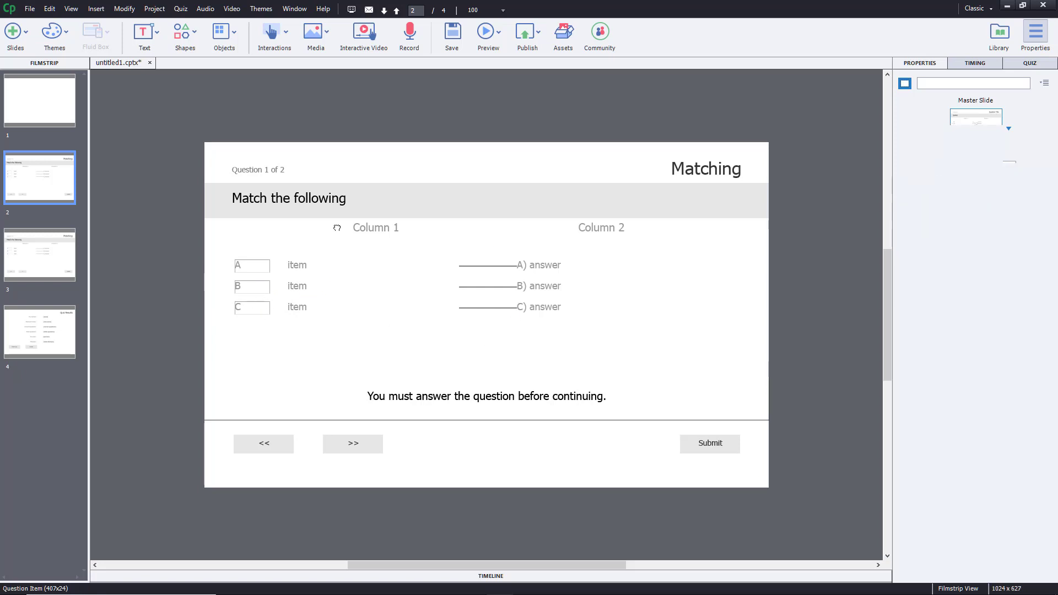
{"action": "left_click", "coordinate": [1029, 63]}
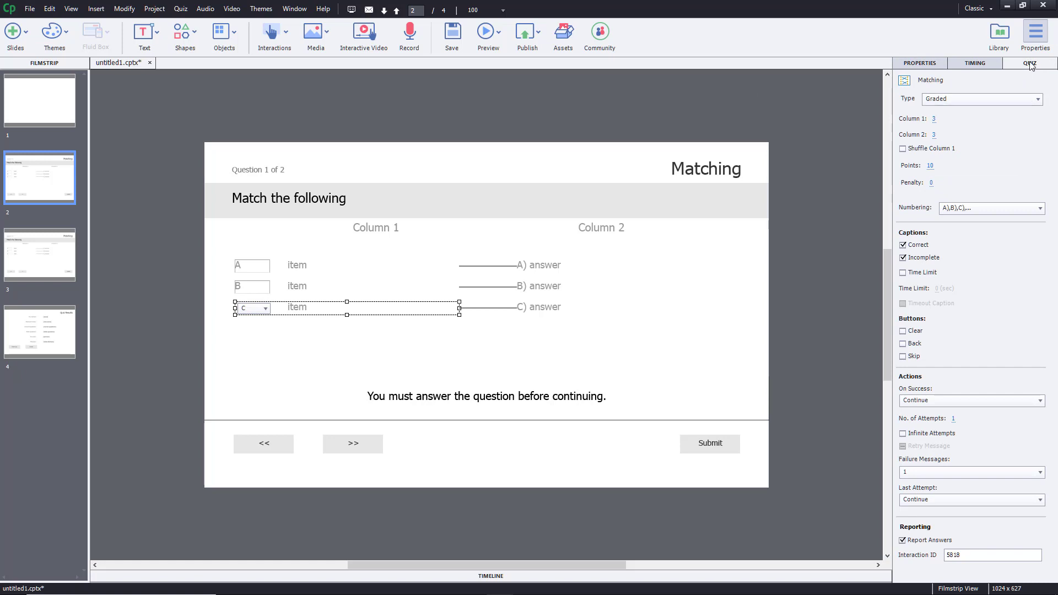
{"action": "left_click", "coordinate": [935, 121]}
{"action": "type", "text": "4"}
{"action": "key", "text": "Return"}
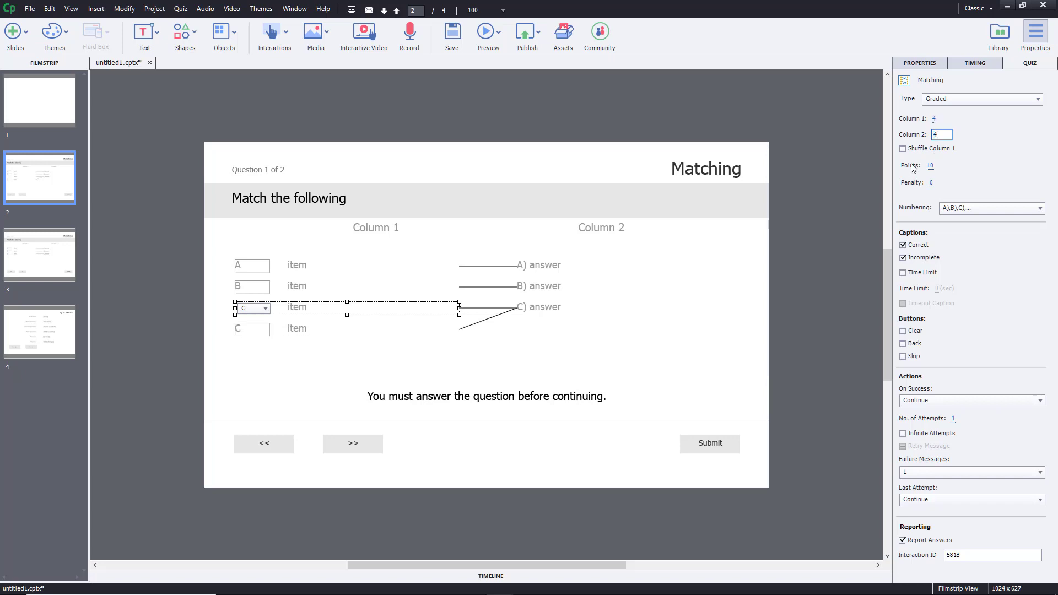
{"action": "left_click", "coordinate": [822, 181]}
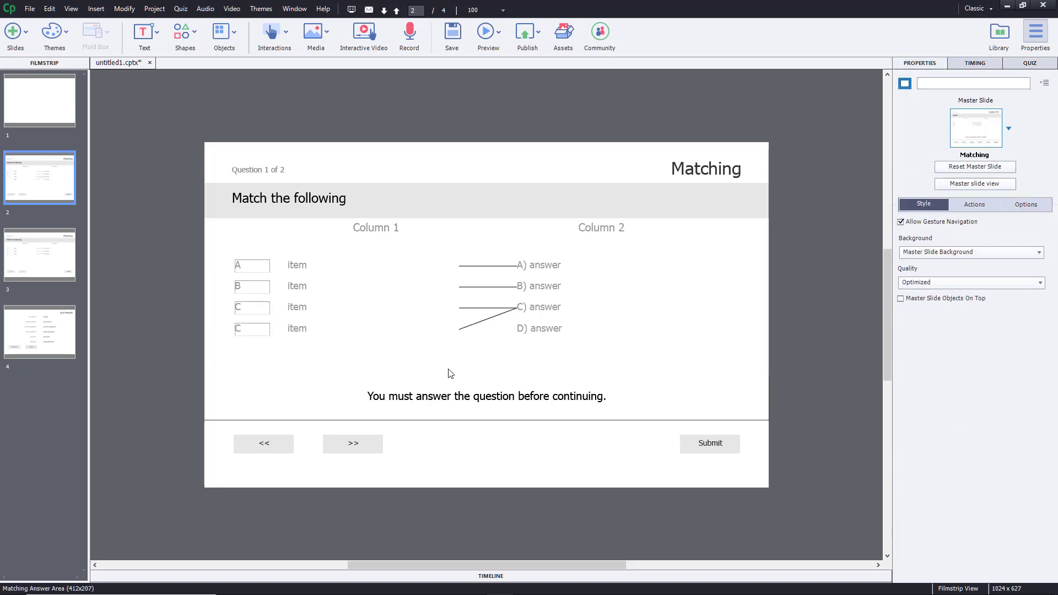
{"action": "left_click", "coordinate": [252, 333]}
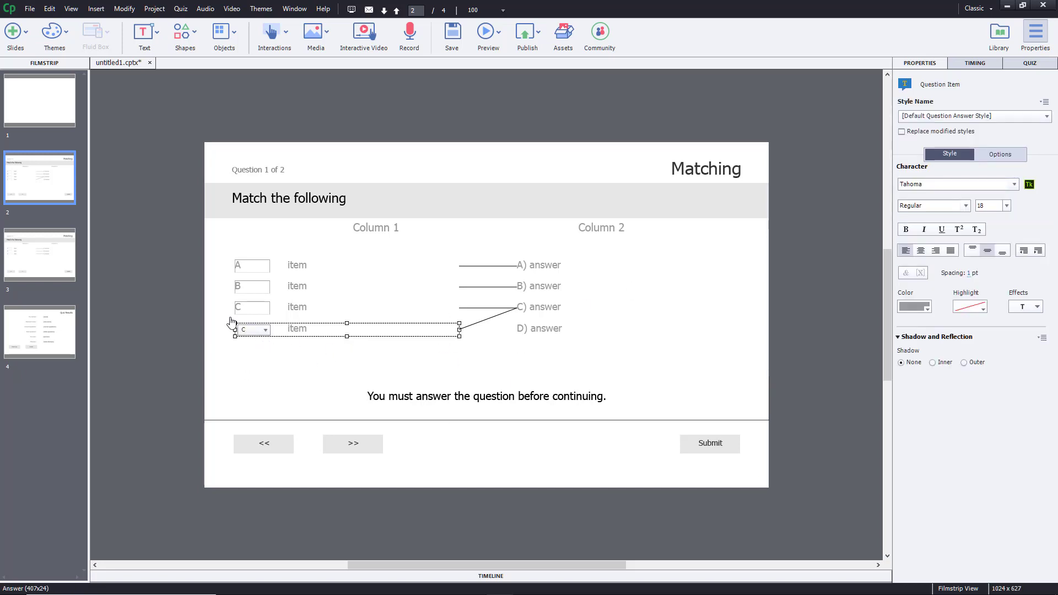
- Set both columns of the slide 3 matching question to 2 entries each
{"action": "left_click", "coordinate": [39, 260]}
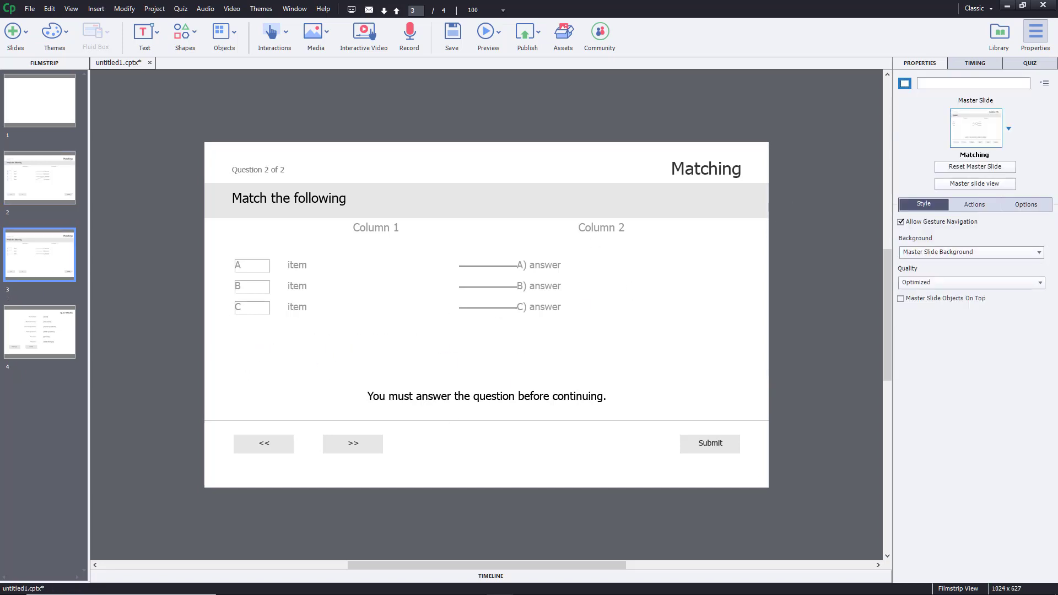
{"action": "left_click", "coordinate": [1030, 63]}
{"action": "left_click", "coordinate": [934, 120]}
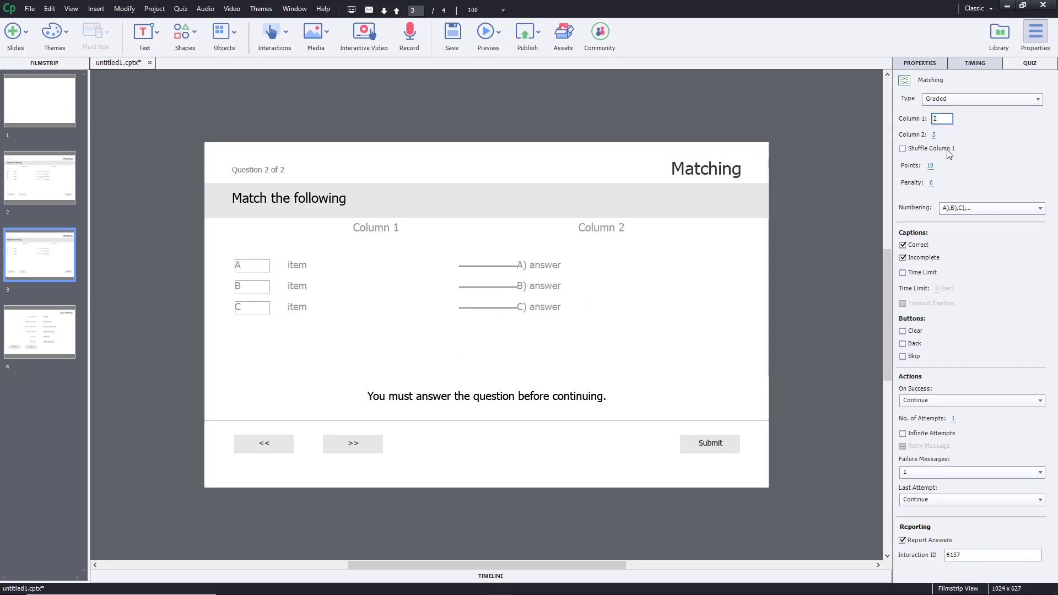
{"action": "type", "text": "2"}
{"action": "left_click", "coordinate": [937, 133]}
{"action": "type", "text": "2"}
{"action": "left_click", "coordinate": [830, 161]}
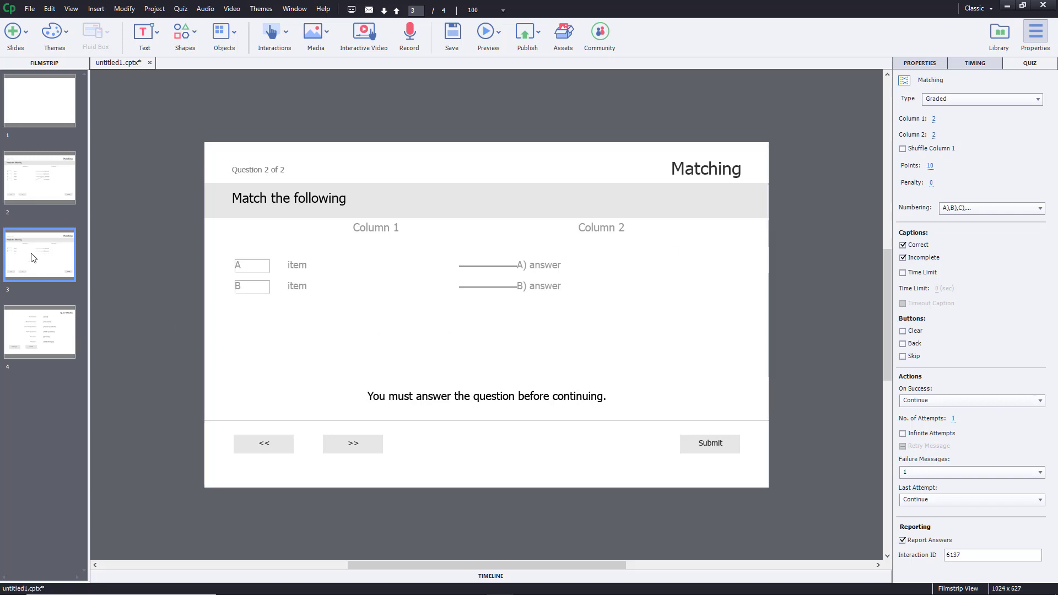
{"action": "left_click", "coordinate": [40, 180]}
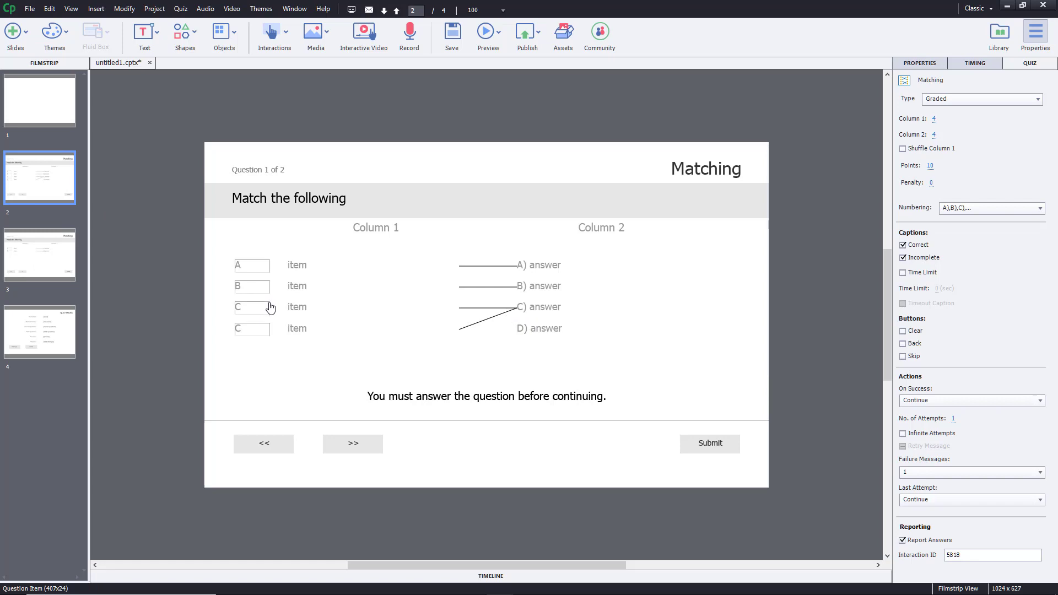
- Label Column 1 rows A and B as 2D Animation and 3D Animation
{"action": "left_click", "coordinate": [302, 270]}
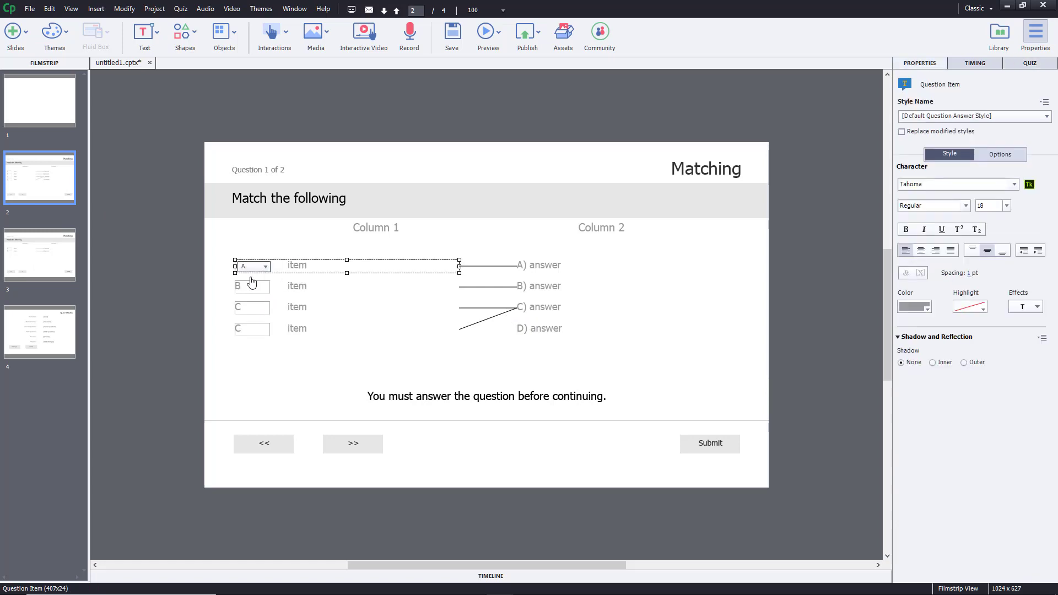
{"action": "double_click", "coordinate": [298, 270]}
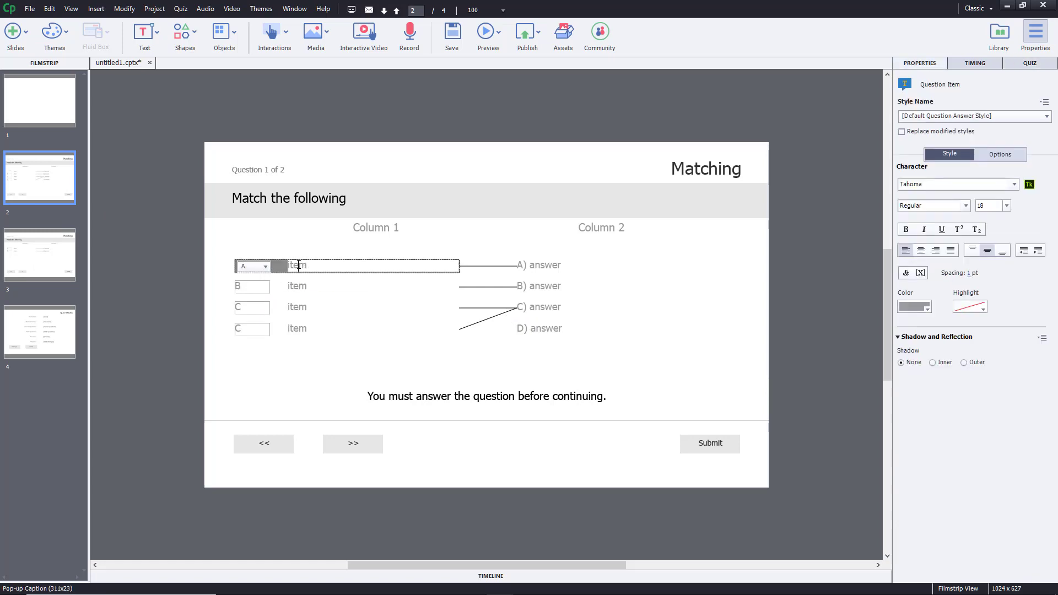
{"action": "key", "text": "ctrl+a"}
{"action": "type", "text": "2"}
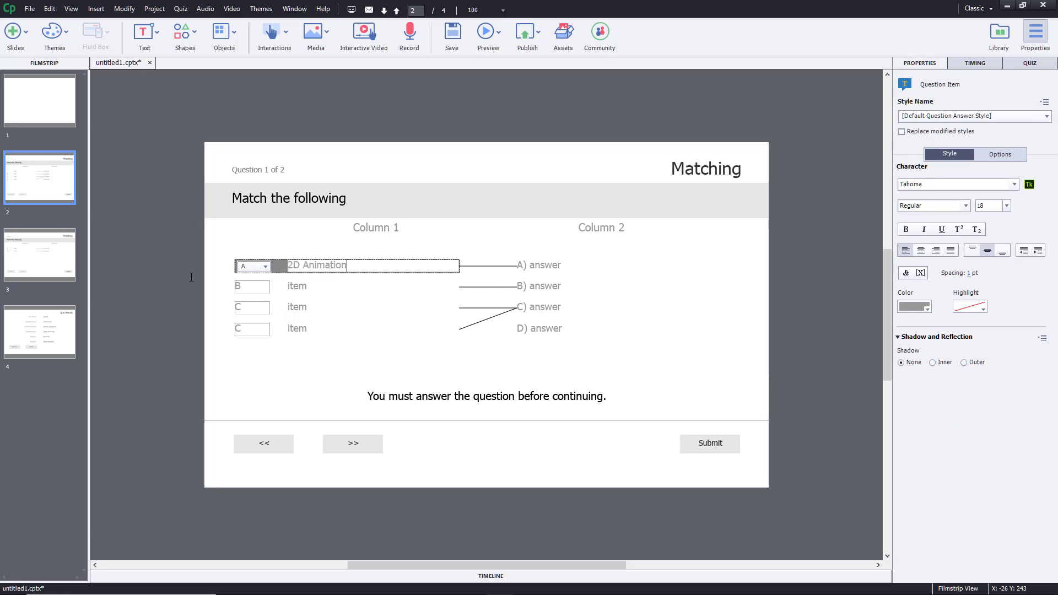
{"action": "left_click", "coordinate": [303, 286]}
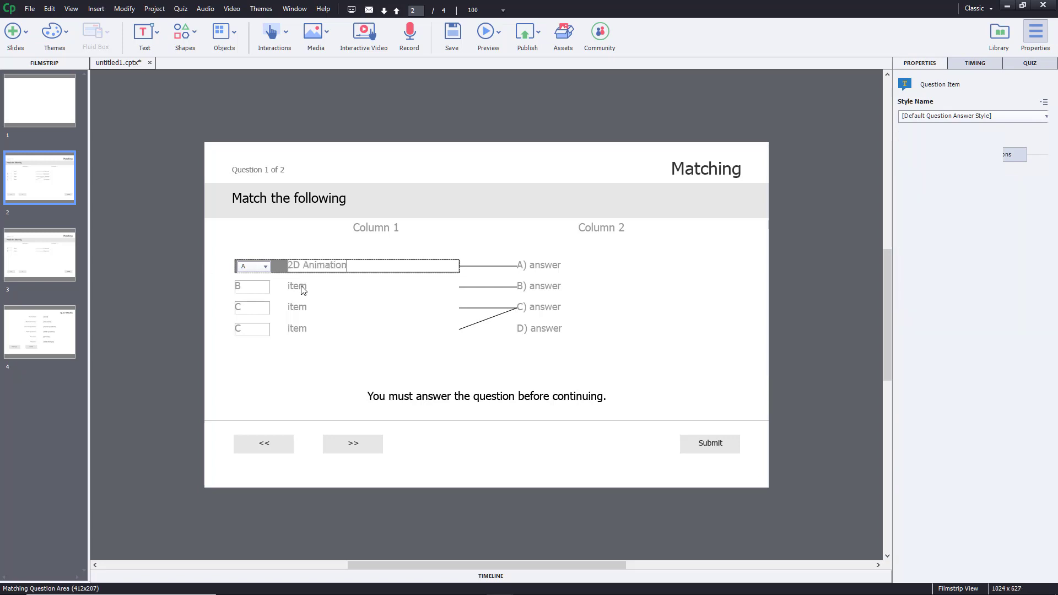
{"action": "double_click", "coordinate": [303, 286]}
{"action": "key", "text": "ctrl+a"}
{"action": "type", "text": "@"}
{"action": "type", "text": "D Animation"}
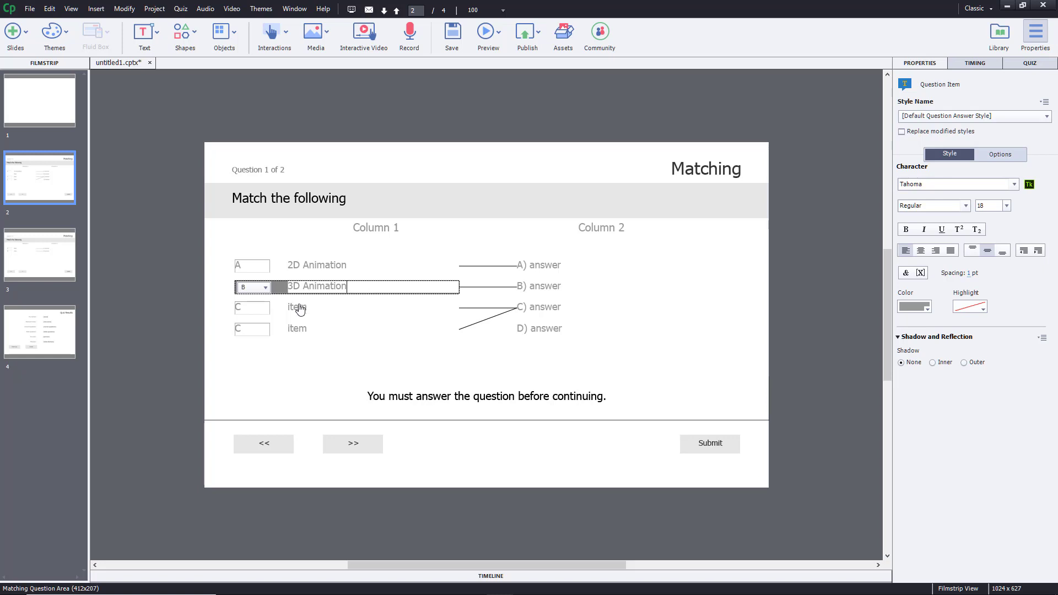
- Label Column 1 rows C and D as Vector Design and Raster Design
{"action": "double_click", "coordinate": [298, 306]}
{"action": "key", "text": "ctrl+a"}
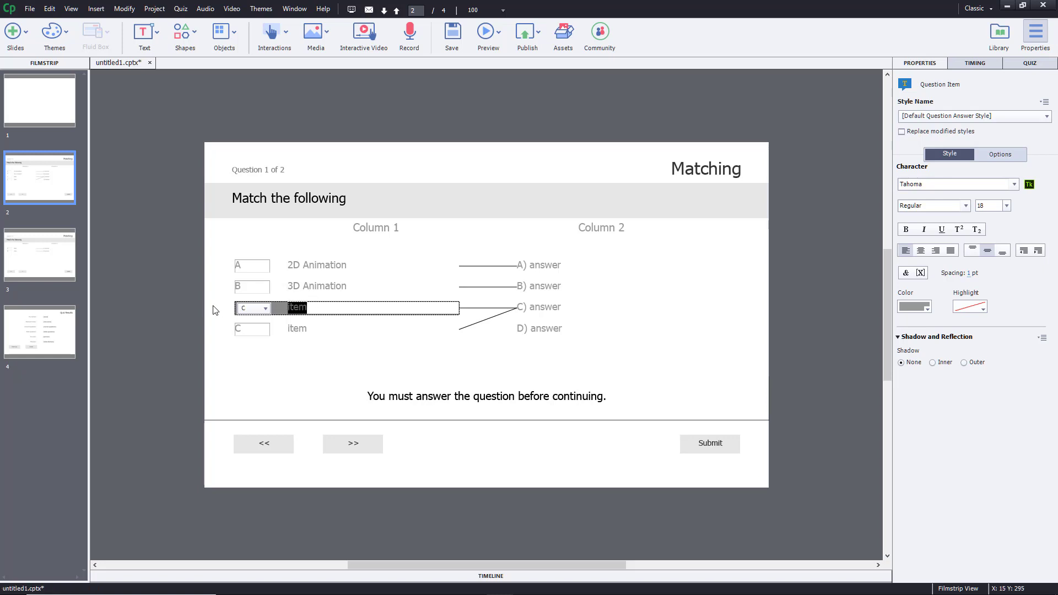
{"action": "type", "text": "M"}
{"action": "type", "text": "ector Design"}
{"action": "left_click", "coordinate": [298, 329]}
{"action": "double_click", "coordinate": [298, 329]}
{"action": "key", "text": "ctrl+a"}
{"action": "type", "text": "R"}
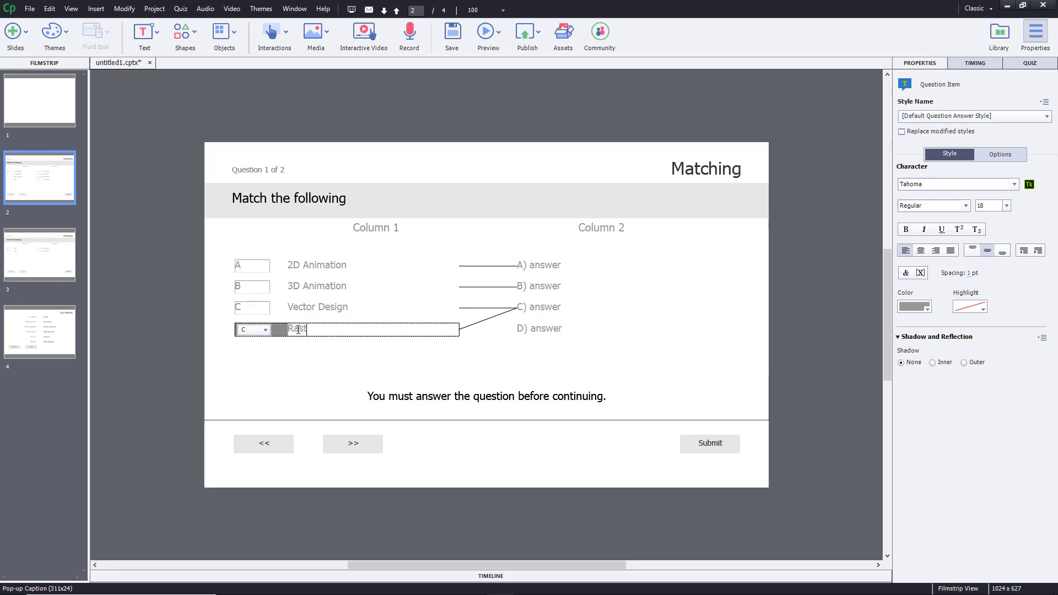
{"action": "type", "text": "aster Design"}
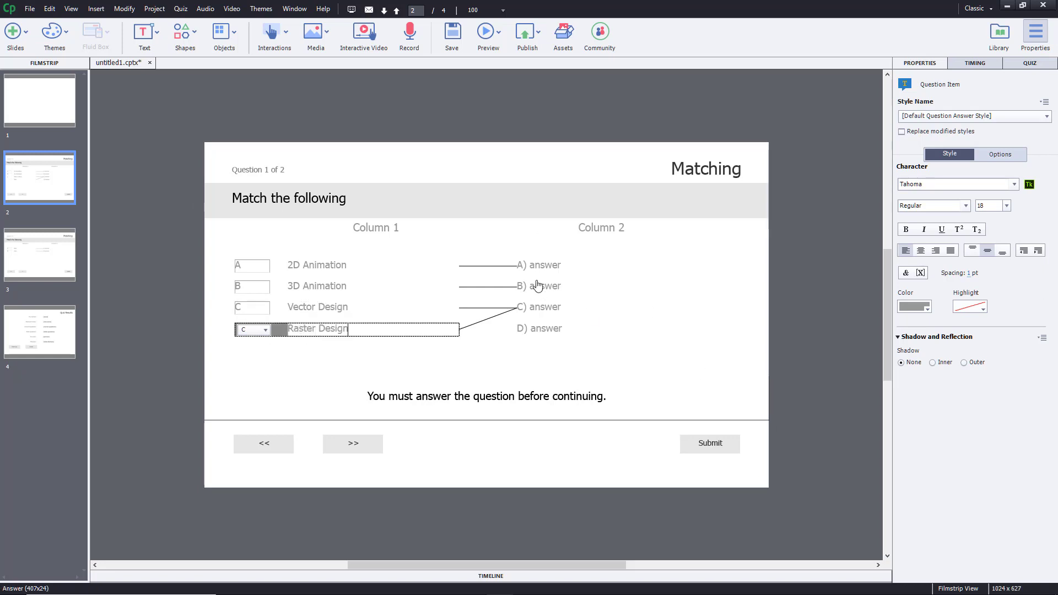
- Replace answers D and C in Column 2 with Toon Boom and Maya
{"action": "left_click", "coordinate": [549, 331]}
{"action": "double_click", "coordinate": [594, 329]}
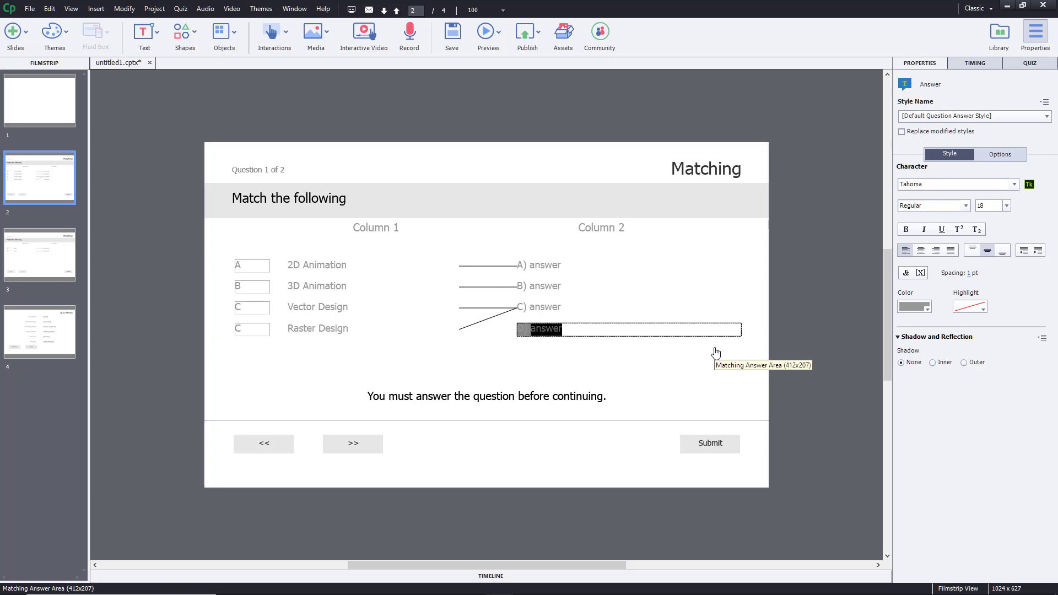
{"action": "type", "text": "Toon Boom"}
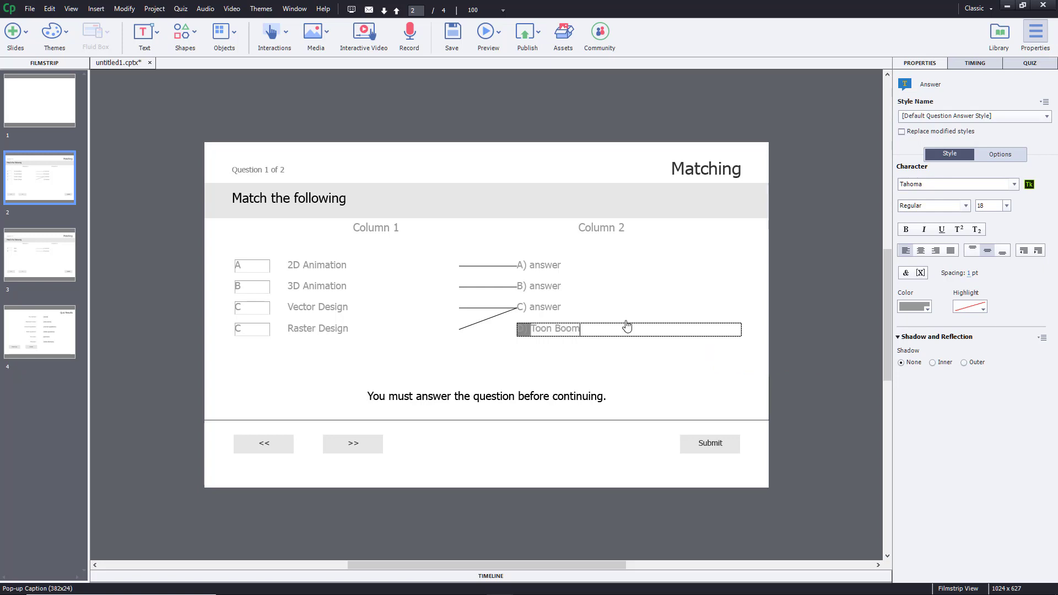
{"action": "left_click", "coordinate": [555, 307]}
{"action": "double_click", "coordinate": [555, 306]}
{"action": "type", "text": "Maya"}
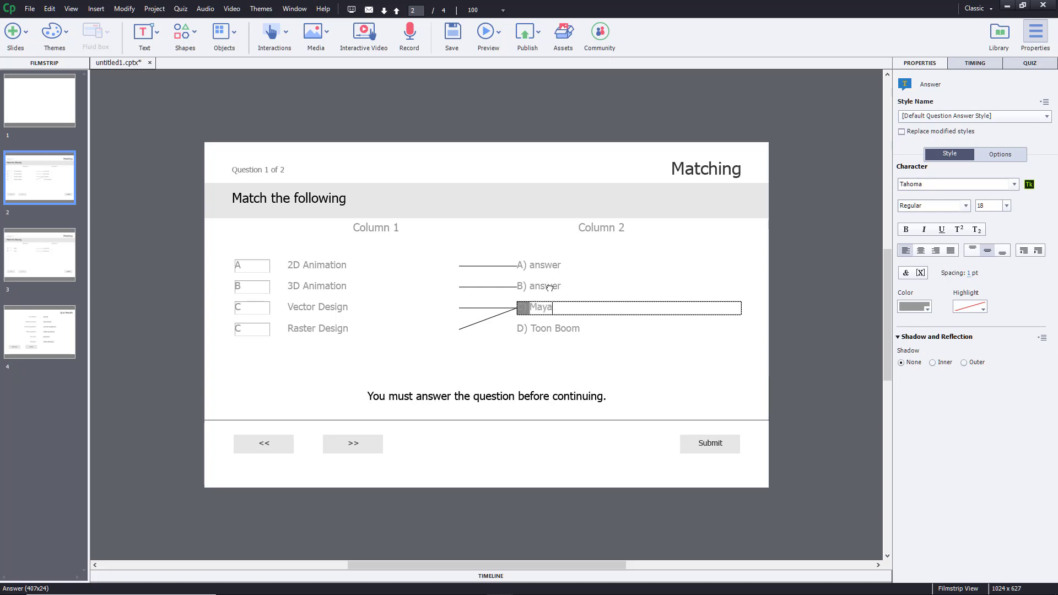
- Replace answers B and A in Column 2 with InkScape and Photoshop
{"action": "left_click", "coordinate": [551, 286]}
{"action": "double_click", "coordinate": [551, 286]}
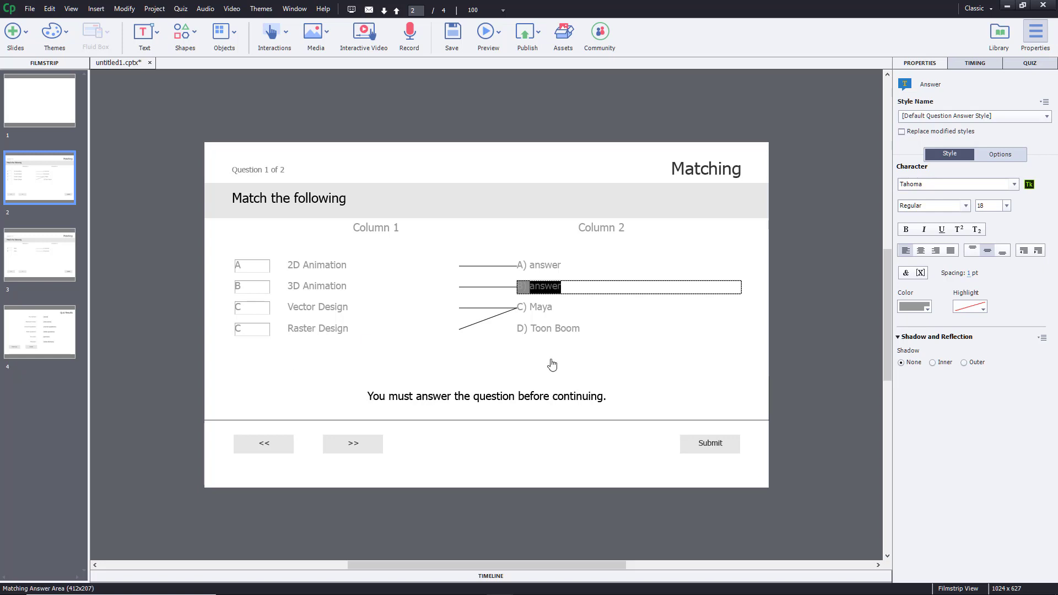
{"action": "type", "text": "In"}
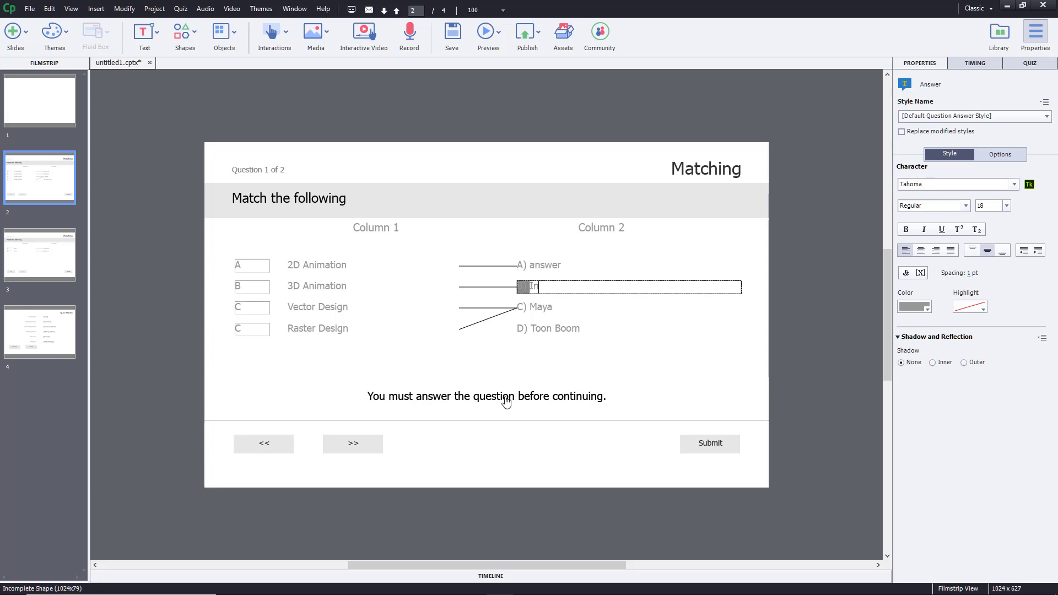
{"action": "type", "text": "kScape"}
{"action": "left_click", "coordinate": [539, 264]}
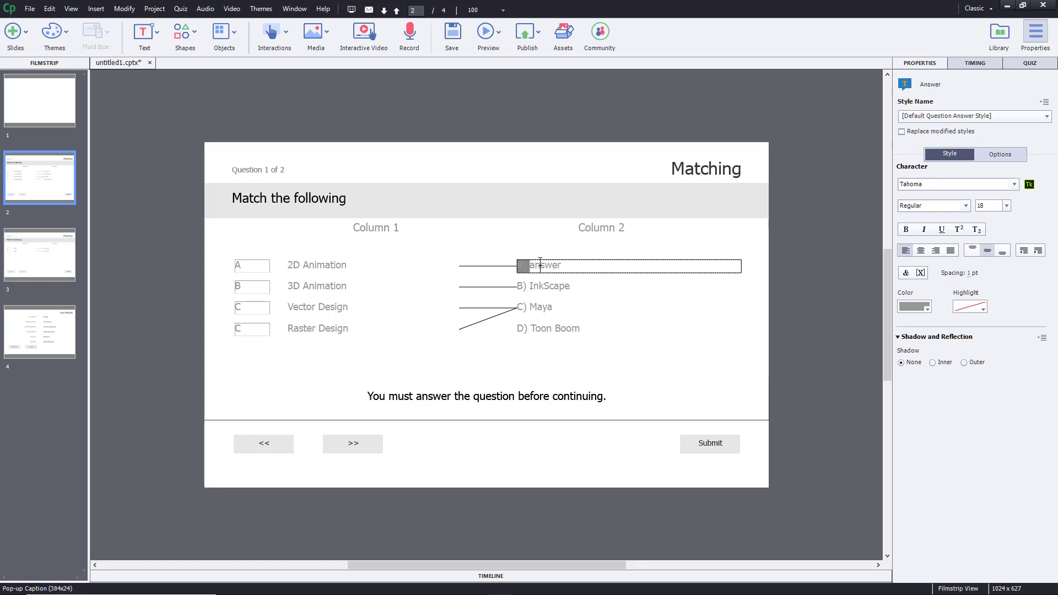
{"action": "double_click", "coordinate": [540, 264]}
{"action": "type", "text": "Photoshop"}
{"action": "left_click", "coordinate": [572, 394]}
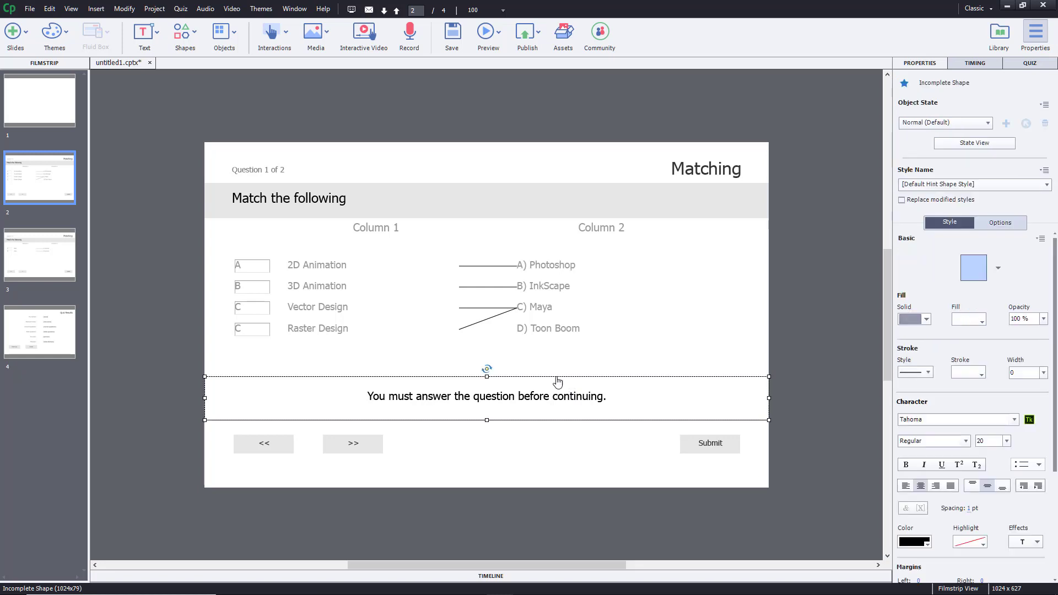
- Match 2D Animation to D (Toon Boom) and 3D Animation to C (Maya)
{"action": "left_click", "coordinate": [311, 265]}
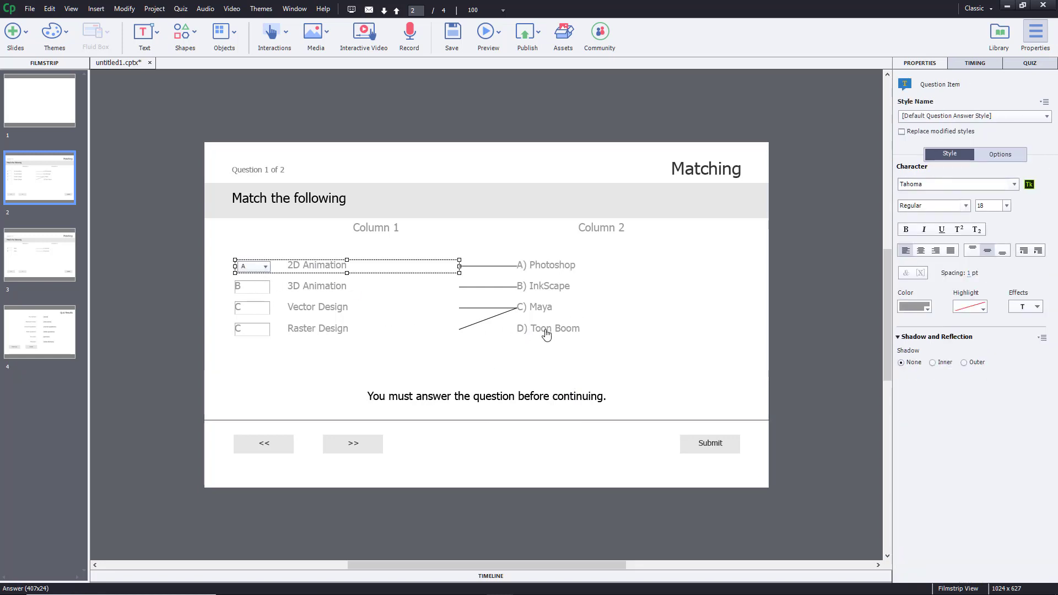
{"action": "left_click", "coordinate": [257, 267]}
{"action": "left_click", "coordinate": [265, 267]}
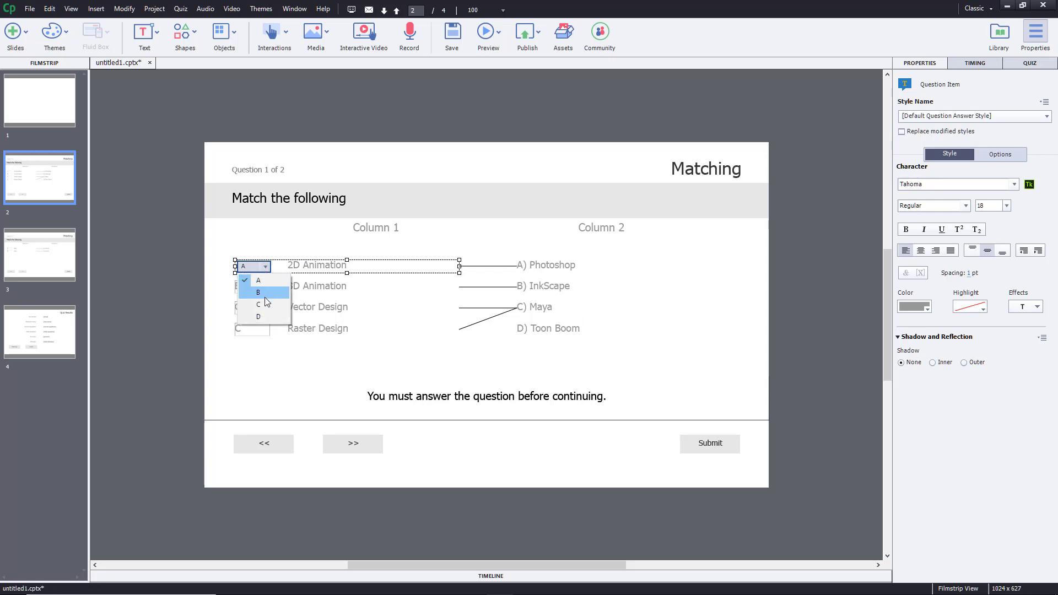
{"action": "left_click", "coordinate": [264, 318]}
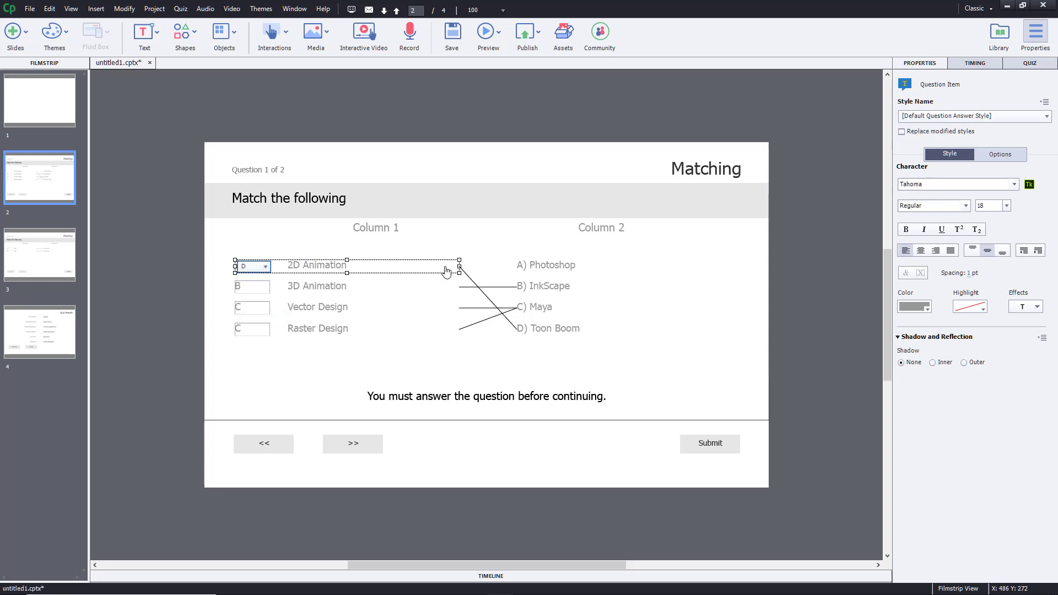
{"action": "left_click", "coordinate": [323, 288]}
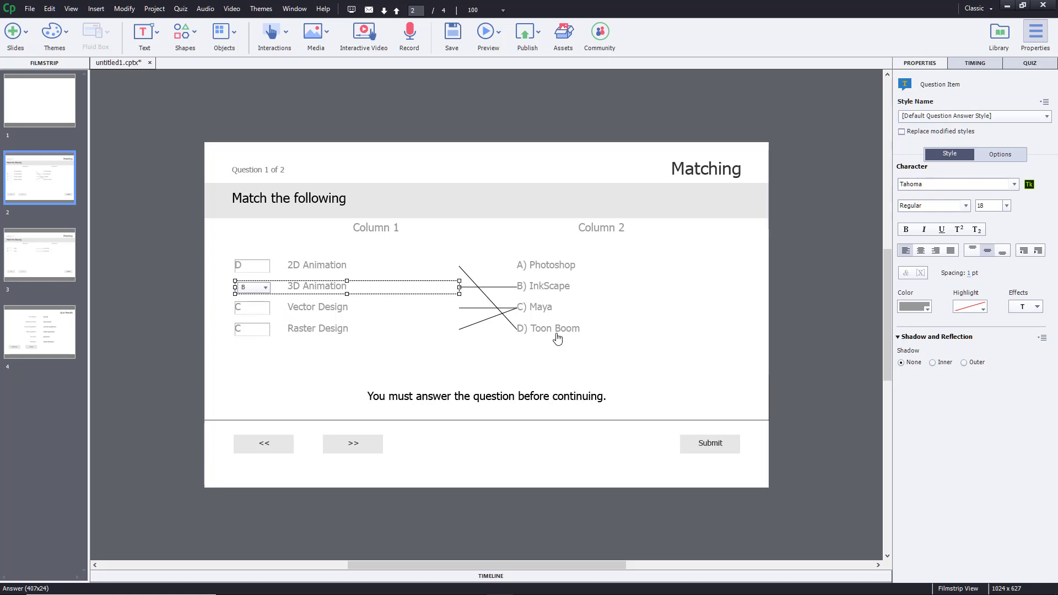
{"action": "left_click", "coordinate": [256, 289]}
{"action": "left_click", "coordinate": [263, 325]}
- Match Vector Design to B (InkScape) and Raster Design to A (Photoshop)
{"action": "left_click", "coordinate": [369, 304]}
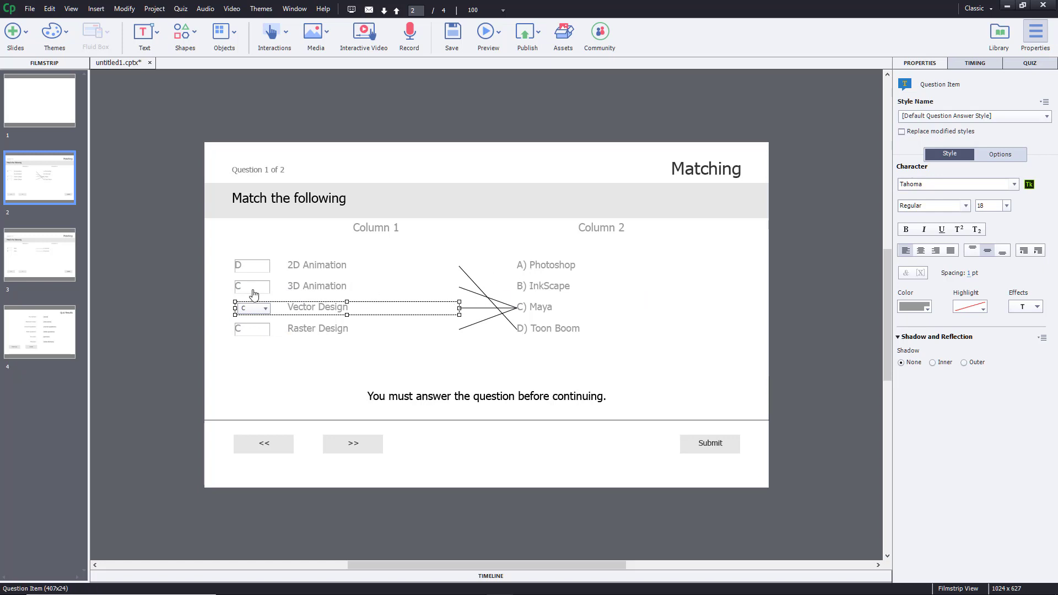
{"action": "left_click", "coordinate": [258, 310]}
{"action": "left_click", "coordinate": [258, 334]}
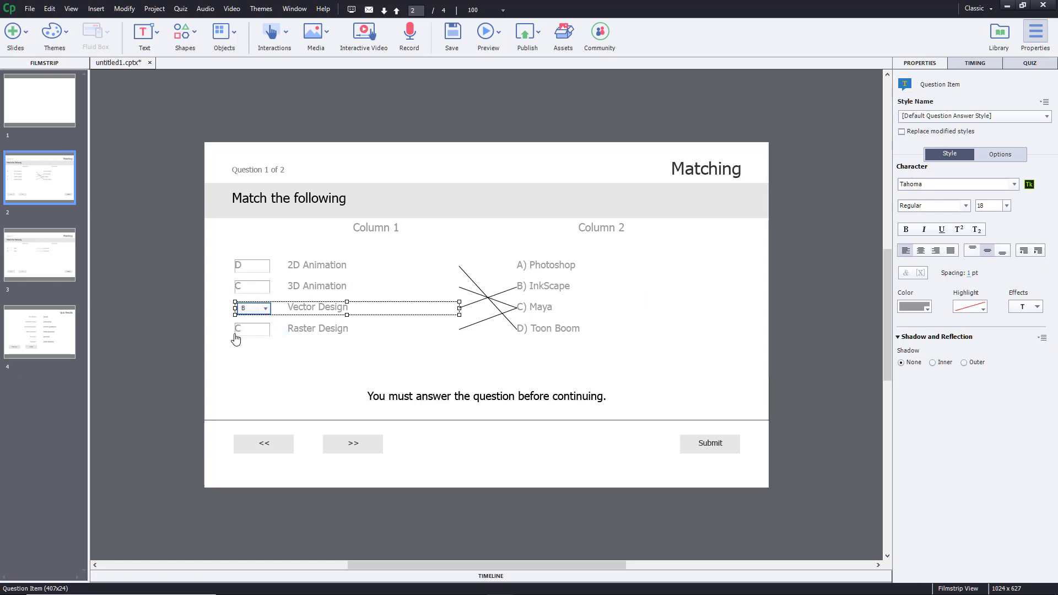
{"action": "left_click", "coordinate": [261, 333]}
{"action": "left_click", "coordinate": [261, 333]}
{"action": "left_click", "coordinate": [259, 346]}
- Rename the Column 1 header to 'Creative Task'
{"action": "left_click", "coordinate": [526, 296]}
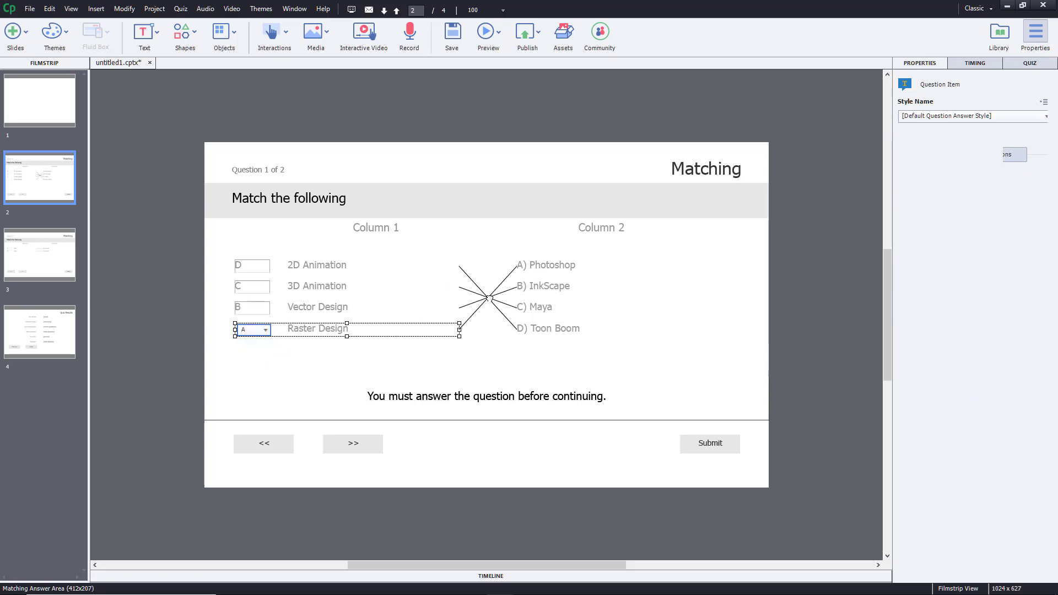
{"action": "left_click", "coordinate": [744, 226]}
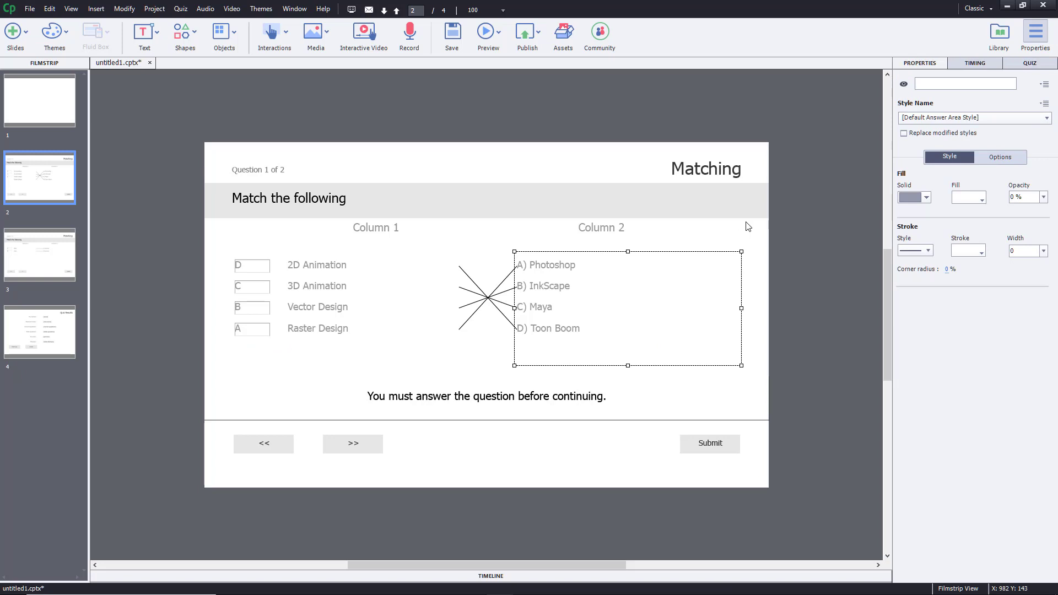
{"action": "left_click", "coordinate": [380, 230]}
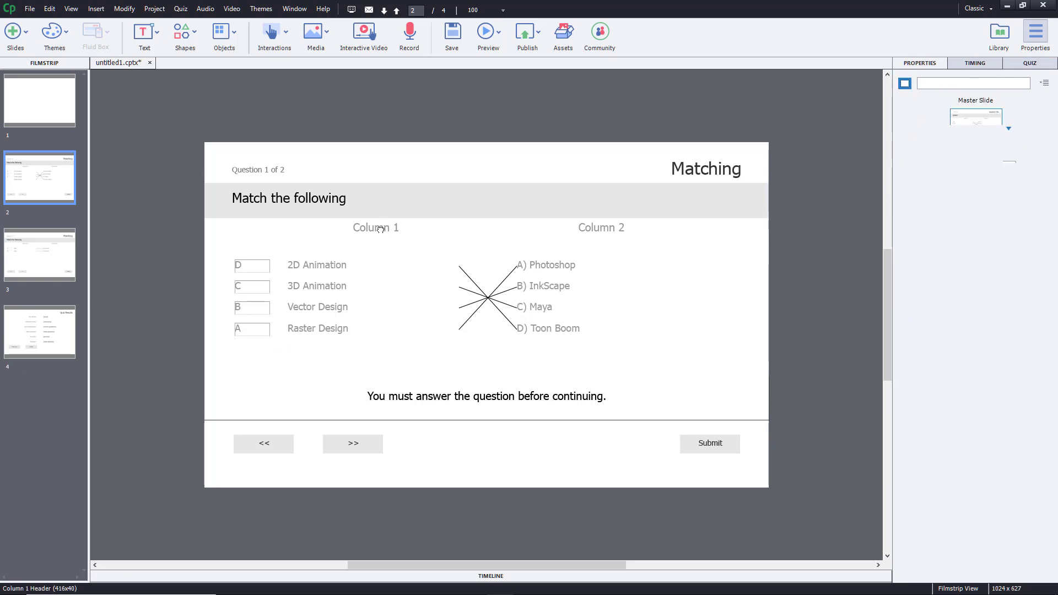
{"action": "left_click_drag", "start_coordinate": [419, 229], "coordinate": [234, 236]}
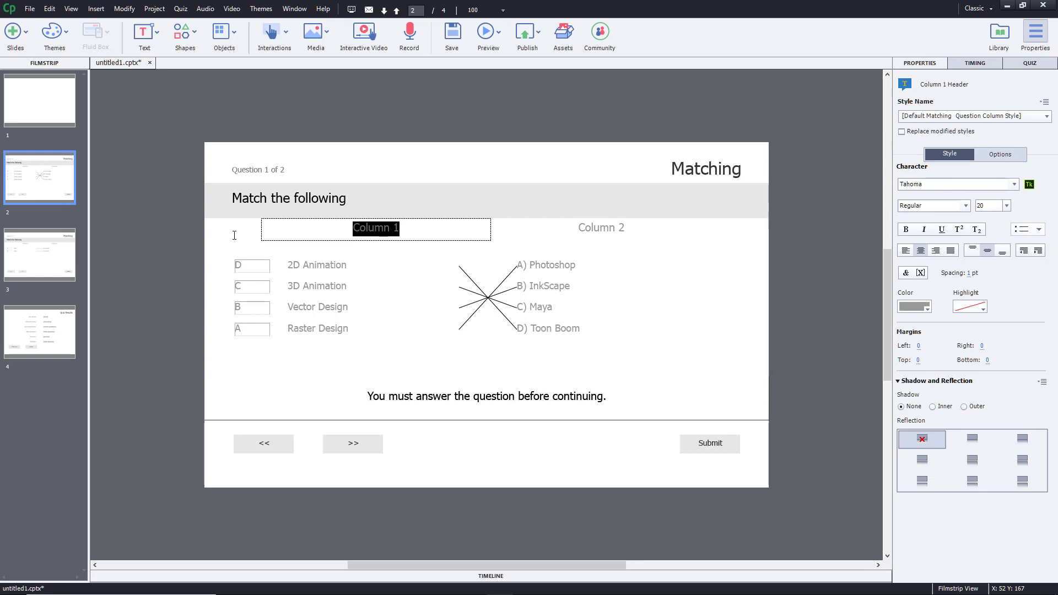
{"action": "type", "text": "Creative"}
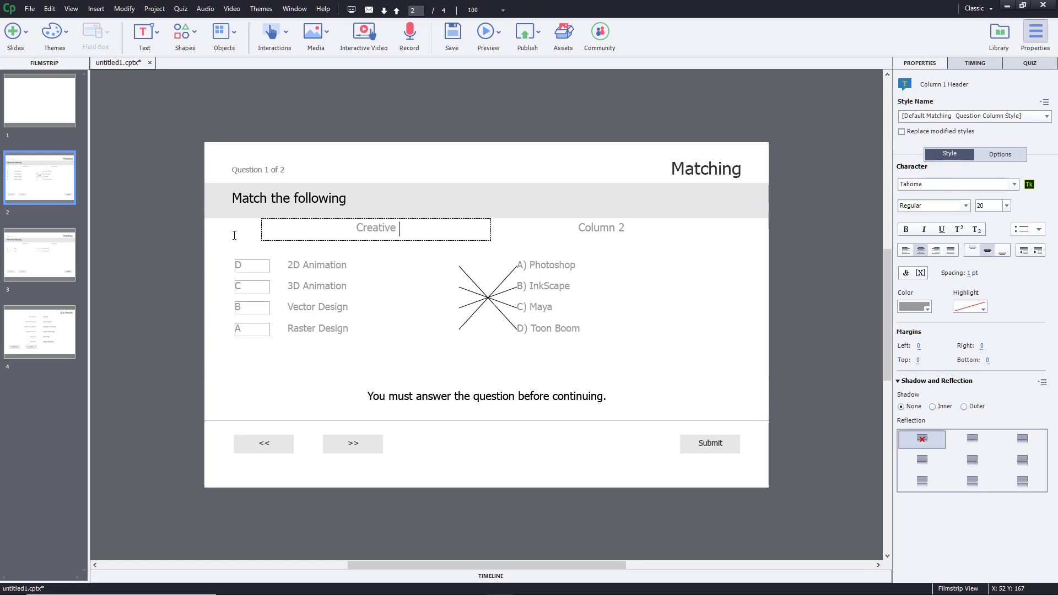
{"action": "type", "text": " Tasjk"}
{"action": "key", "text": "BackSpace"}
{"action": "key", "text": "BackSpace"}
{"action": "type", "text": "k"}
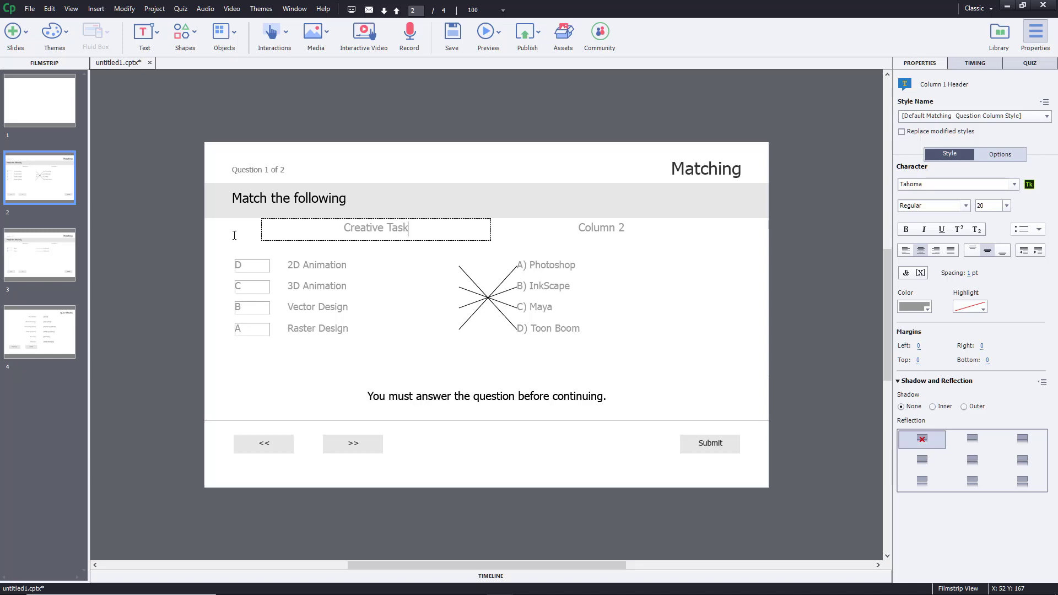
- Rename the Column 2 header to 'Software'
{"action": "left_click", "coordinate": [598, 225]}
{"action": "double_click", "coordinate": [598, 227]}
{"action": "key", "text": "ctrl+a"}
{"action": "type", "text": "Software"}
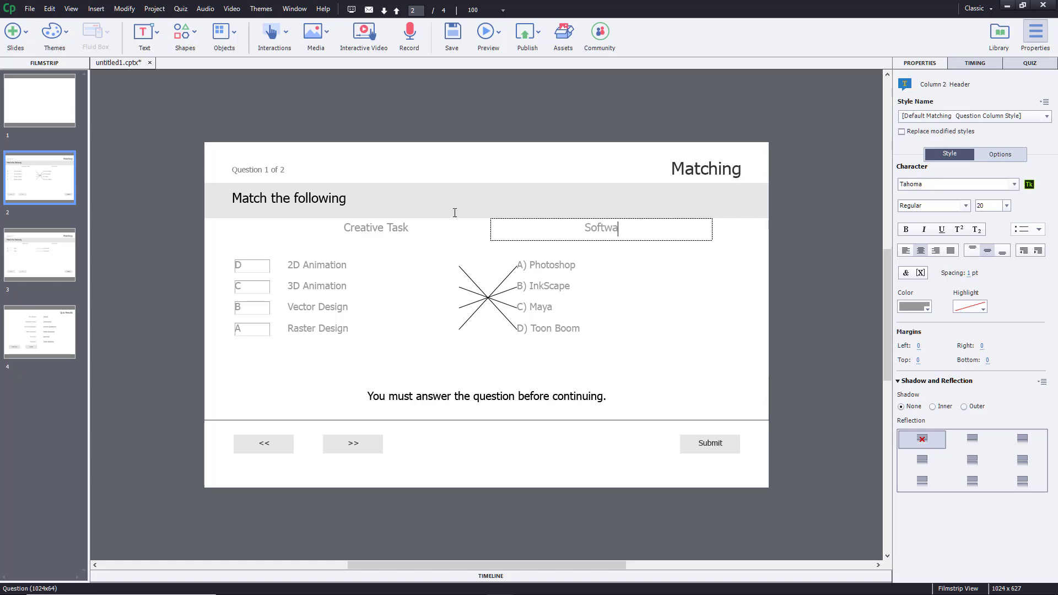
{"action": "left_click", "coordinate": [793, 213]}
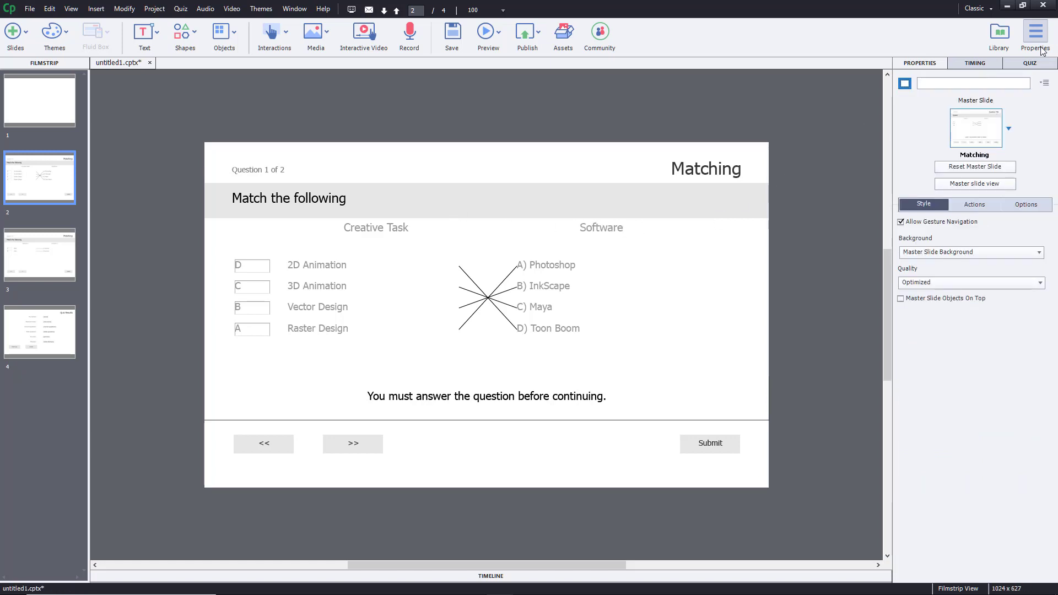
{"action": "left_click", "coordinate": [1030, 63]}
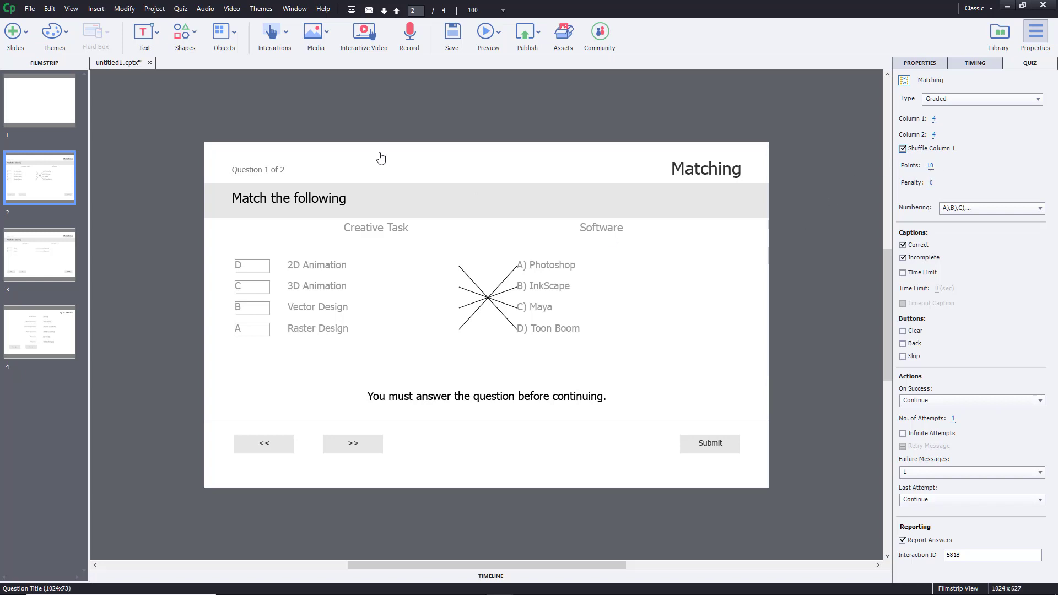
- Enter a penalty of 1 for the 10-point question and advance to slide 3
{"action": "left_click", "coordinate": [931, 182]}
{"action": "type", "text": "1"}
{"action": "key", "text": "Return"}
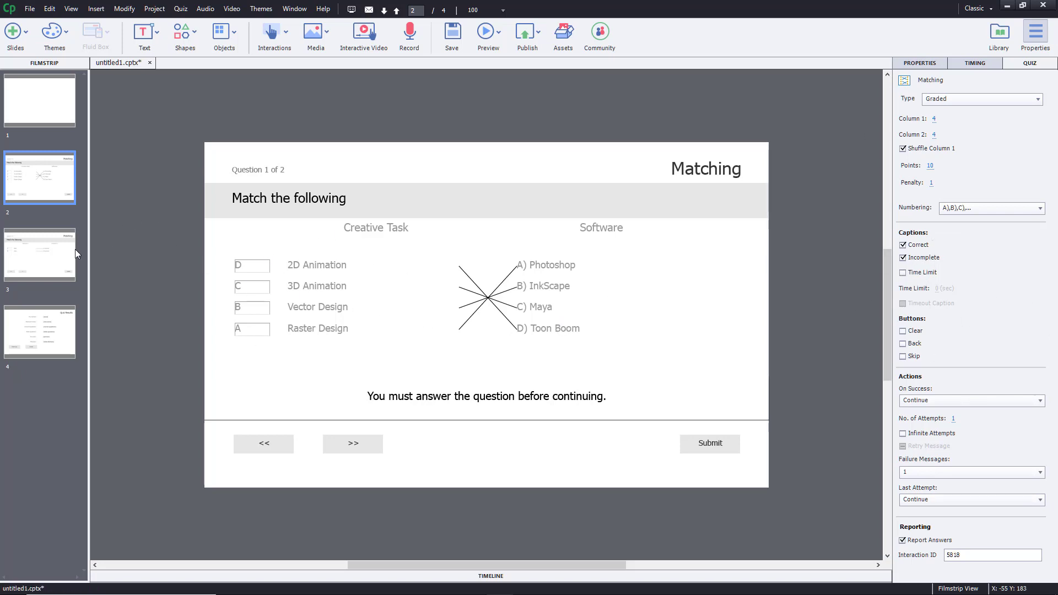
{"action": "key", "text": "Down"}
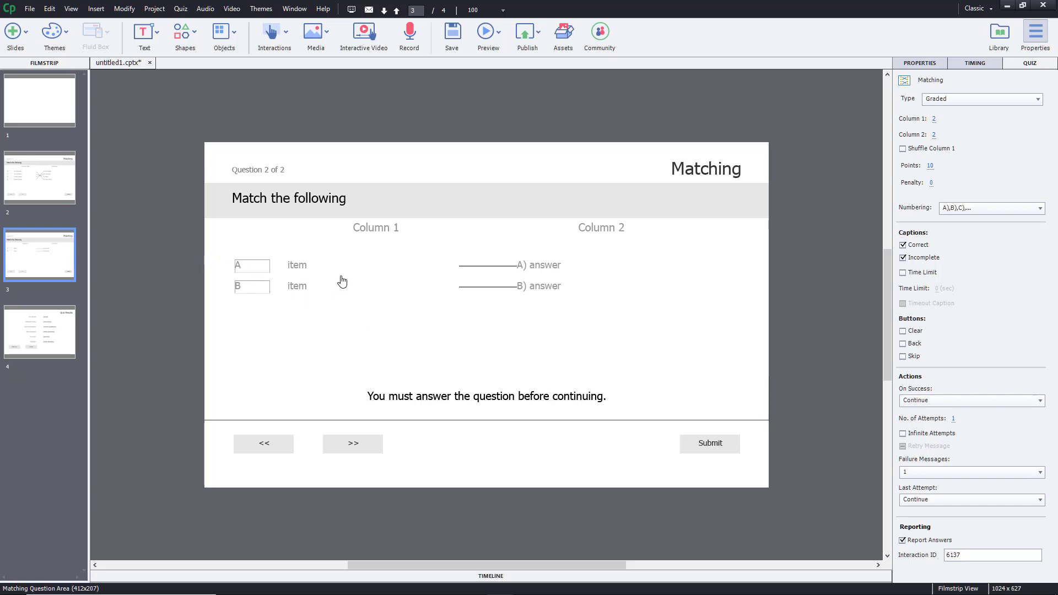
- Enter Adobe and Autodesk as the two Column 1 items
{"action": "left_click", "coordinate": [296, 266]}
{"action": "double_click", "coordinate": [297, 266]}
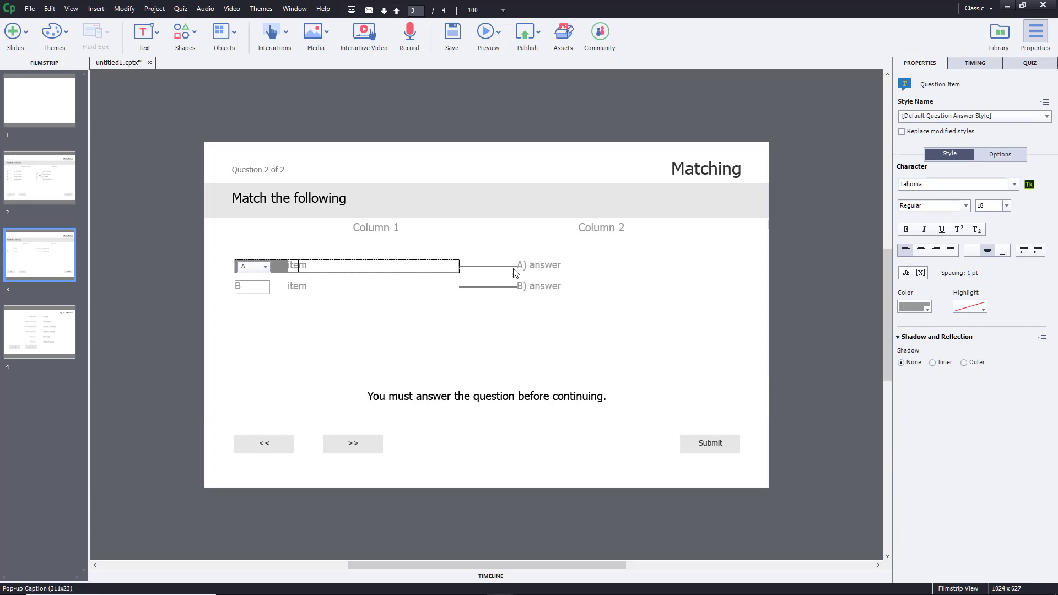
{"action": "double_click", "coordinate": [312, 269]}
{"action": "type", "text": "Adobe"}
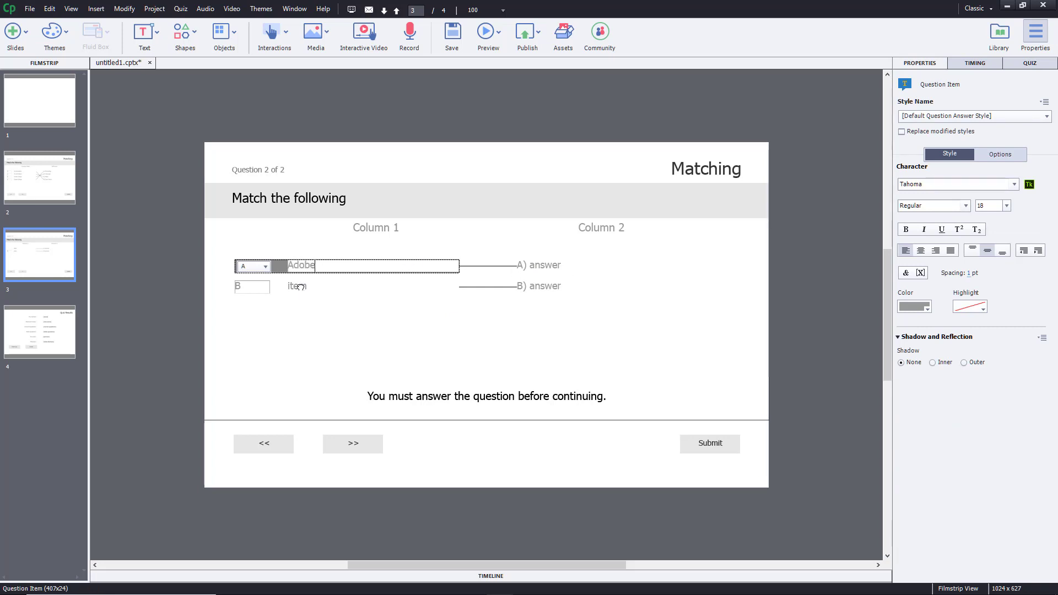
{"action": "left_click", "coordinate": [300, 287]}
{"action": "double_click", "coordinate": [300, 286]}
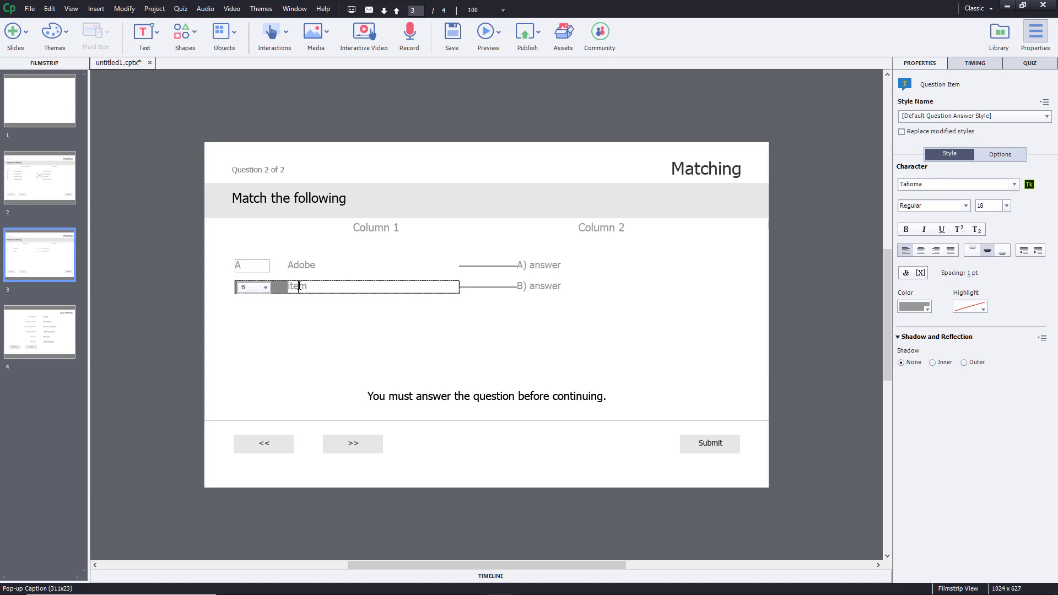
{"action": "type", "text": "Autodesk"}
- Enter Photoshop and Maya as the two Column 2 answers
{"action": "left_click", "coordinate": [538, 268]}
{"action": "double_click", "coordinate": [538, 269]}
{"action": "type", "text": "p"}
{"action": "left_click", "coordinate": [551, 286]}
{"action": "double_click", "coordinate": [553, 286]}
{"action": "type", "text": "Maya"}
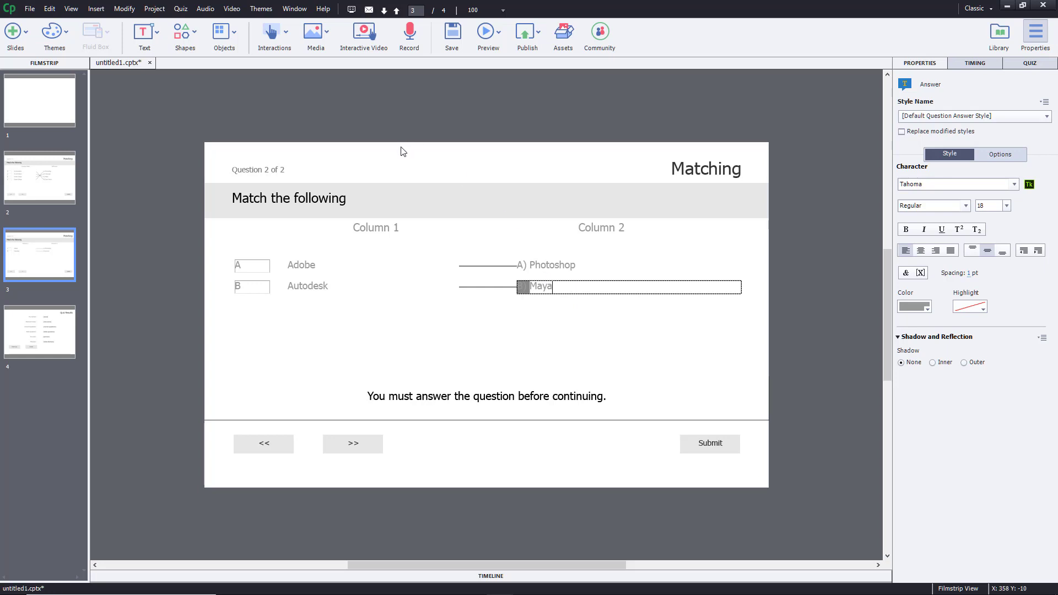
- Rename the column headers to 'Developer' and 'Software'
{"action": "double_click", "coordinate": [392, 225]}
{"action": "left_click_drag", "start_coordinate": [411, 229], "coordinate": [276, 220]}
{"action": "type", "text": "Developer"}
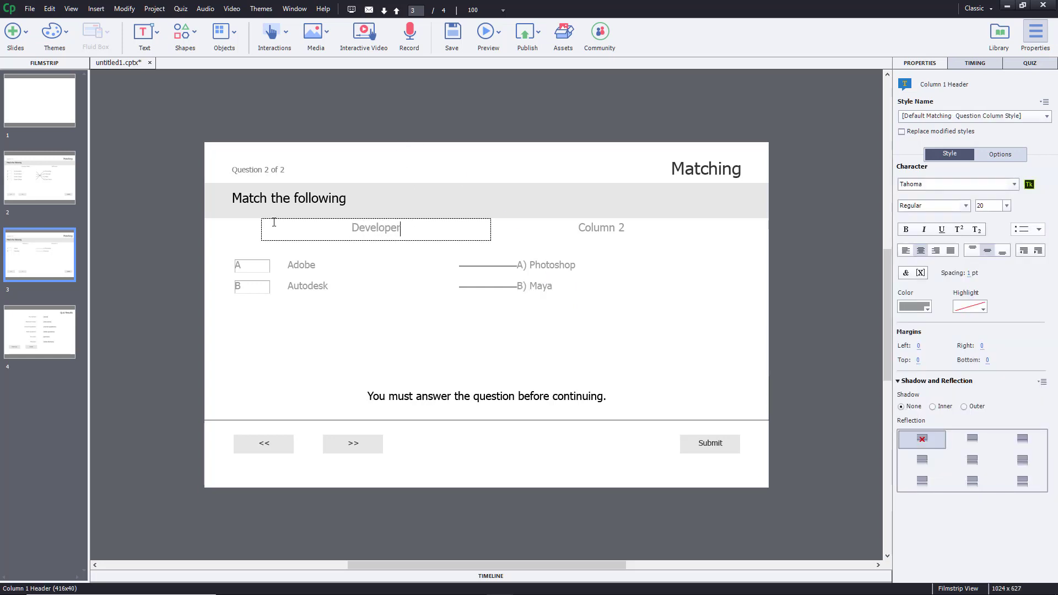
{"action": "double_click", "coordinate": [616, 226]}
{"action": "left_click_drag", "start_coordinate": [629, 229], "coordinate": [517, 228]}
{"action": "type", "text": "Software"}
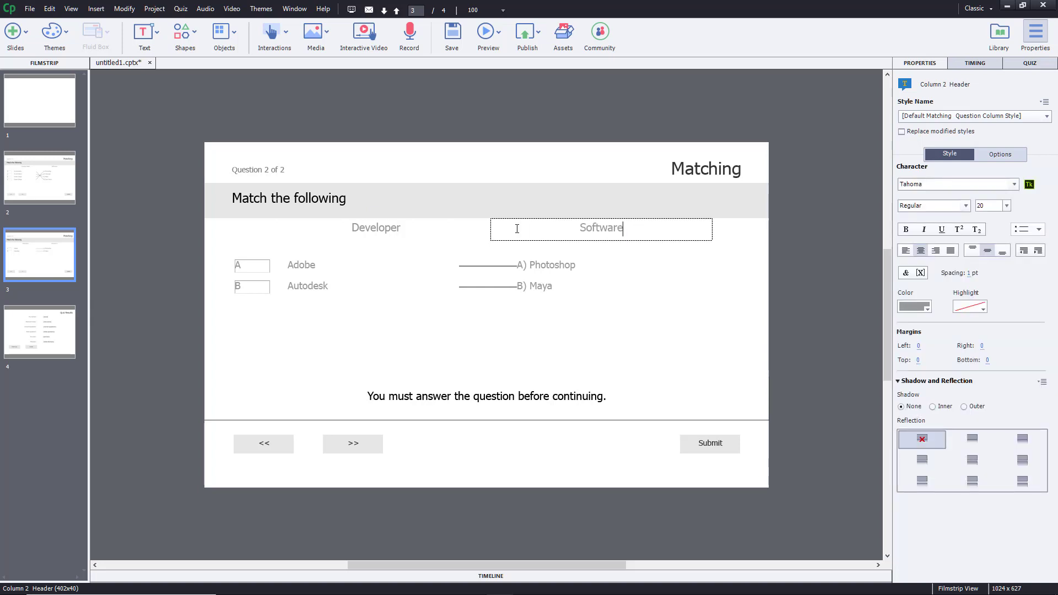
{"action": "left_click", "coordinate": [522, 350]}
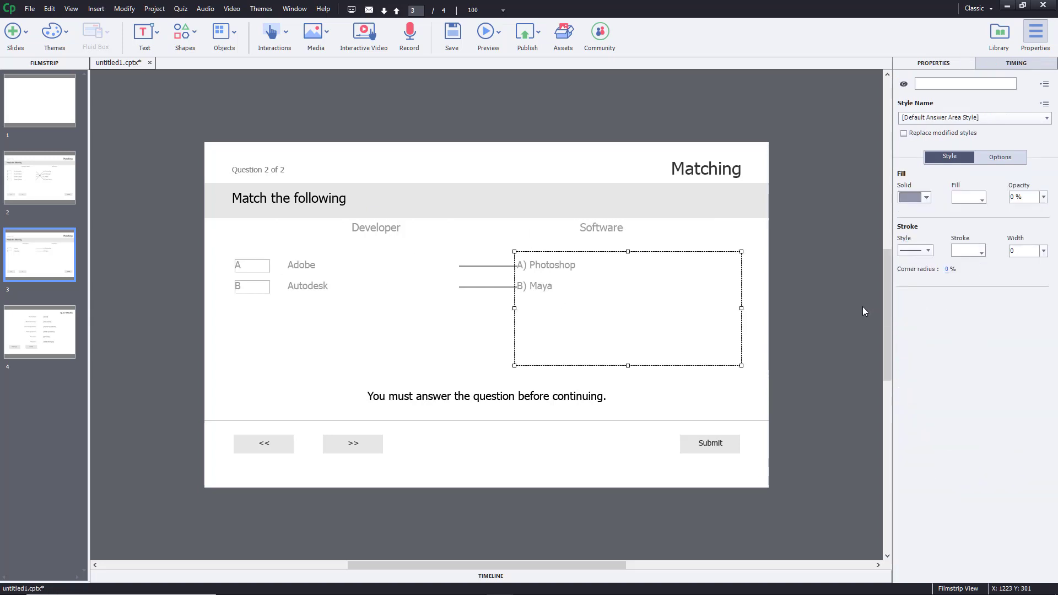
{"action": "left_click", "coordinate": [774, 168]}
{"action": "left_click", "coordinate": [1019, 64]}
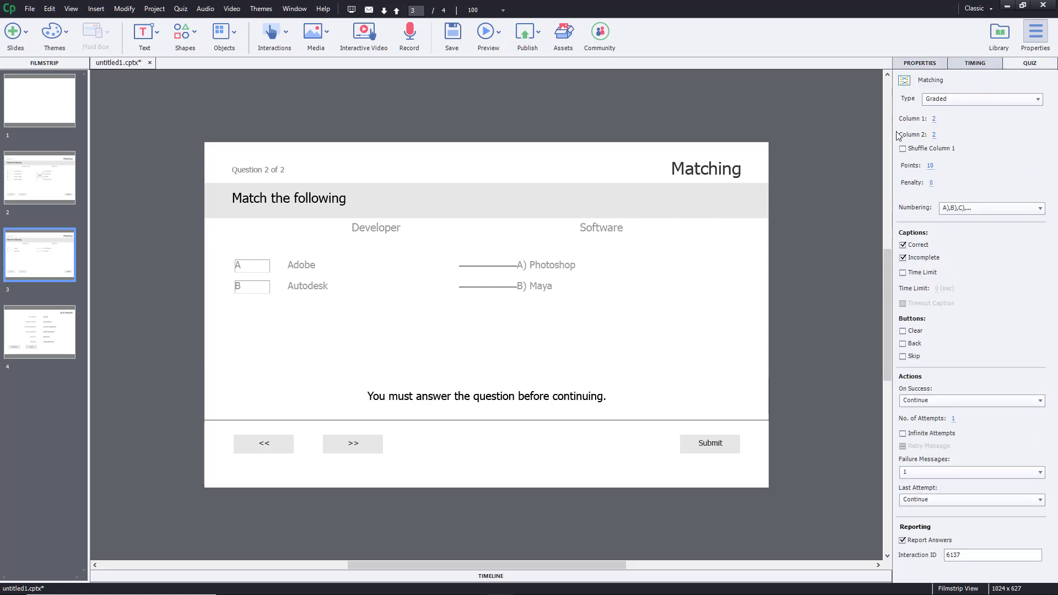
- Set the second question to 5 points and enable Shuffle Column 1
{"action": "left_click", "coordinate": [930, 164]}
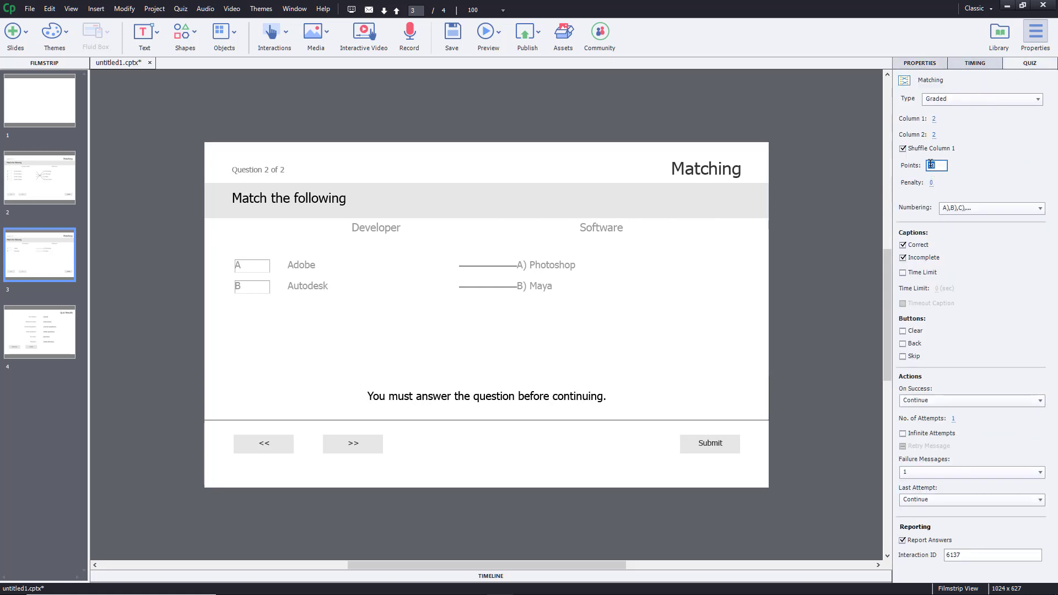
{"action": "left_click", "coordinate": [931, 184]}
{"action": "left_click", "coordinate": [848, 215]}
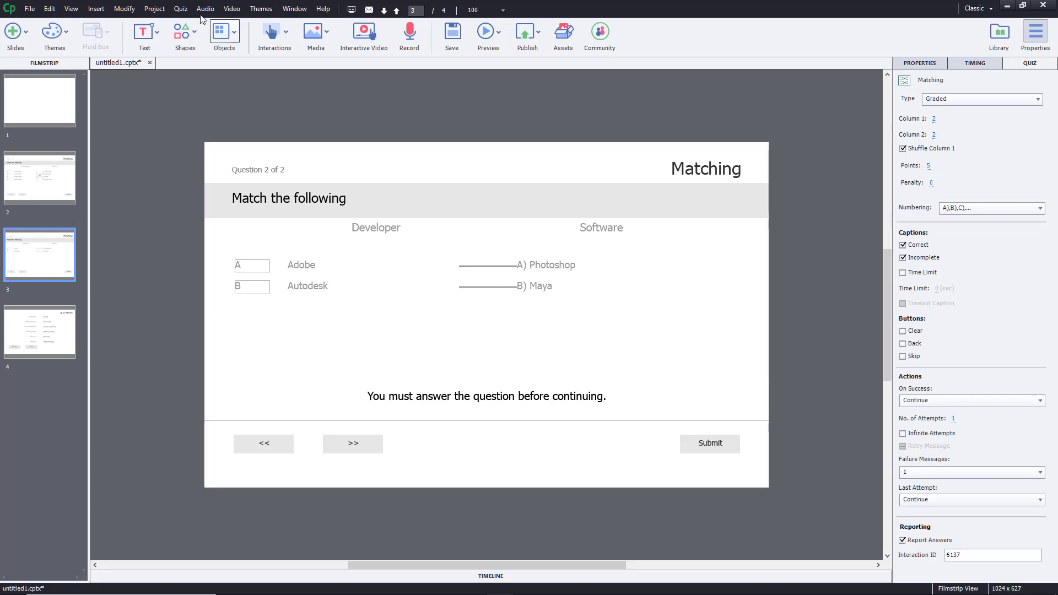
{"action": "left_click", "coordinate": [164, 9]}
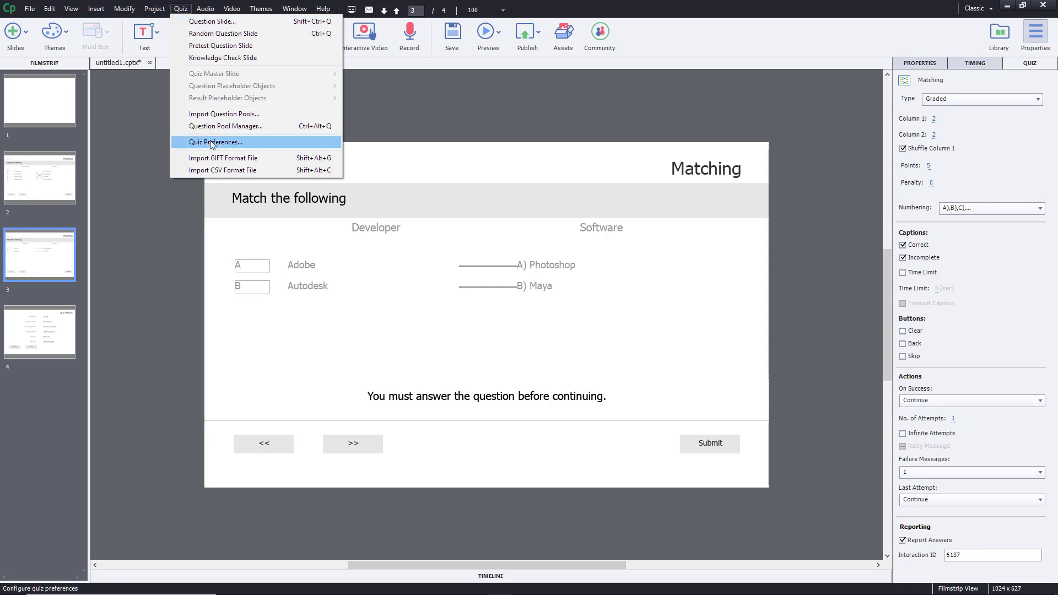
- Lower the quiz's Pass or Fail percentage below the current 80% in Quiz Preferences
{"action": "left_click", "coordinate": [211, 142]}
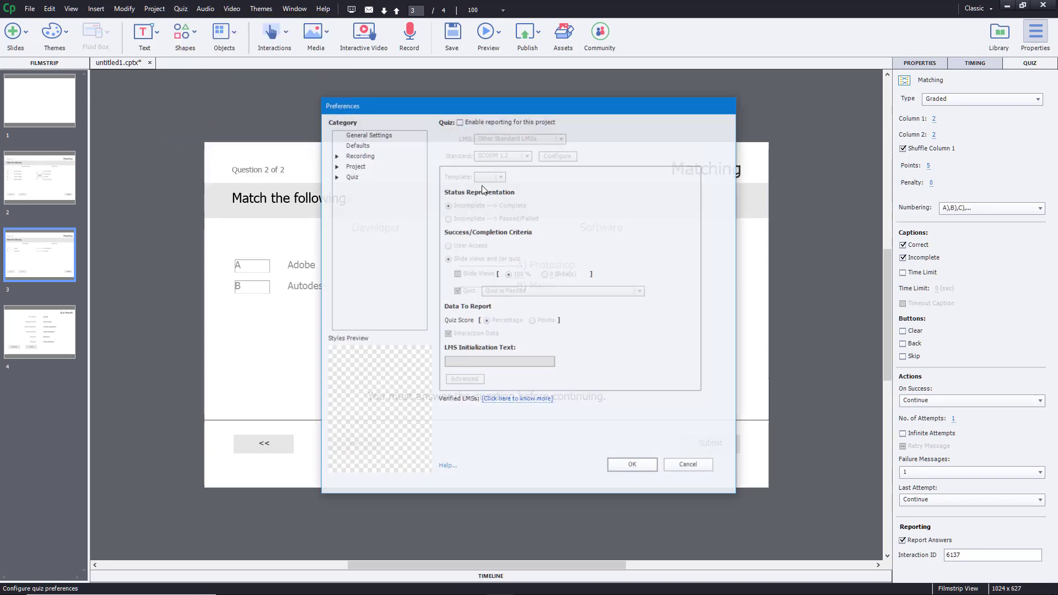
{"action": "left_click", "coordinate": [336, 178]}
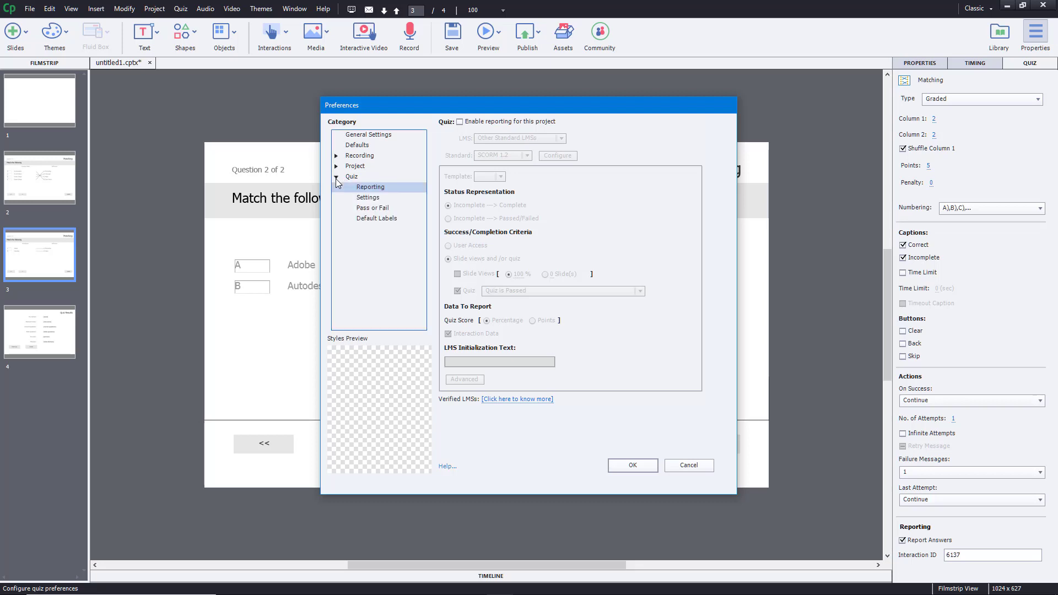
{"action": "left_click", "coordinate": [387, 208]}
{"action": "left_click_drag", "start_coordinate": [504, 141], "coordinate": [492, 143]}
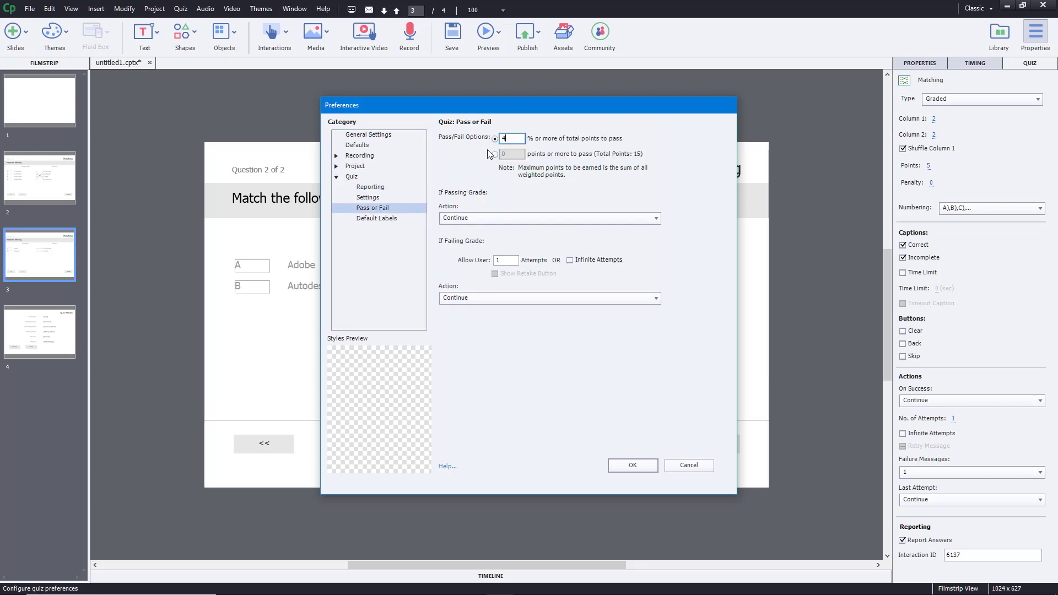
{"action": "left_click", "coordinate": [633, 465]}
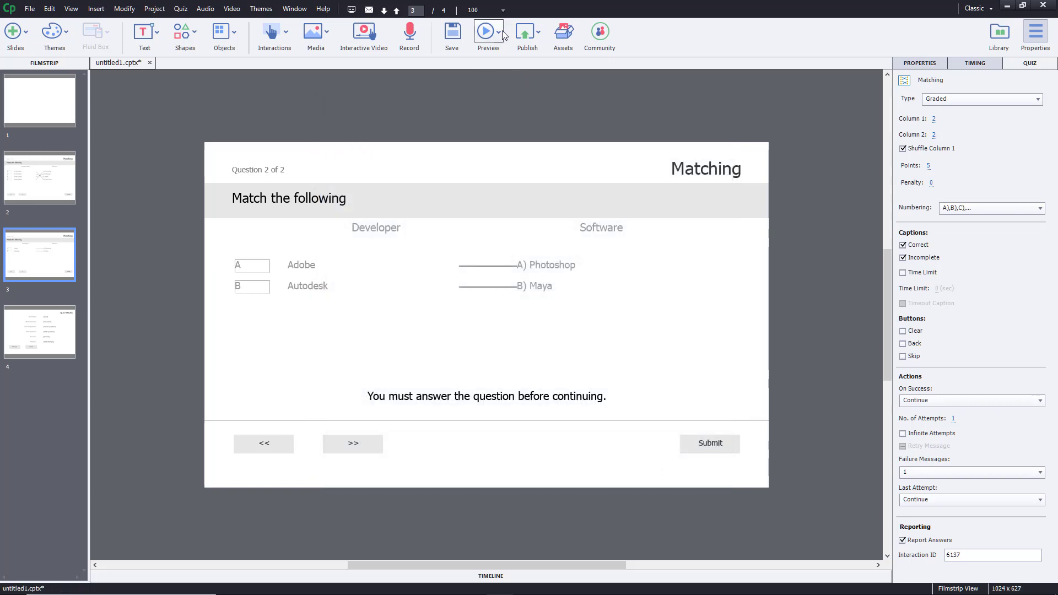
- Delete the blank slide 1 from the Filmstrip, leaving three slides
{"action": "left_click", "coordinate": [45, 189]}
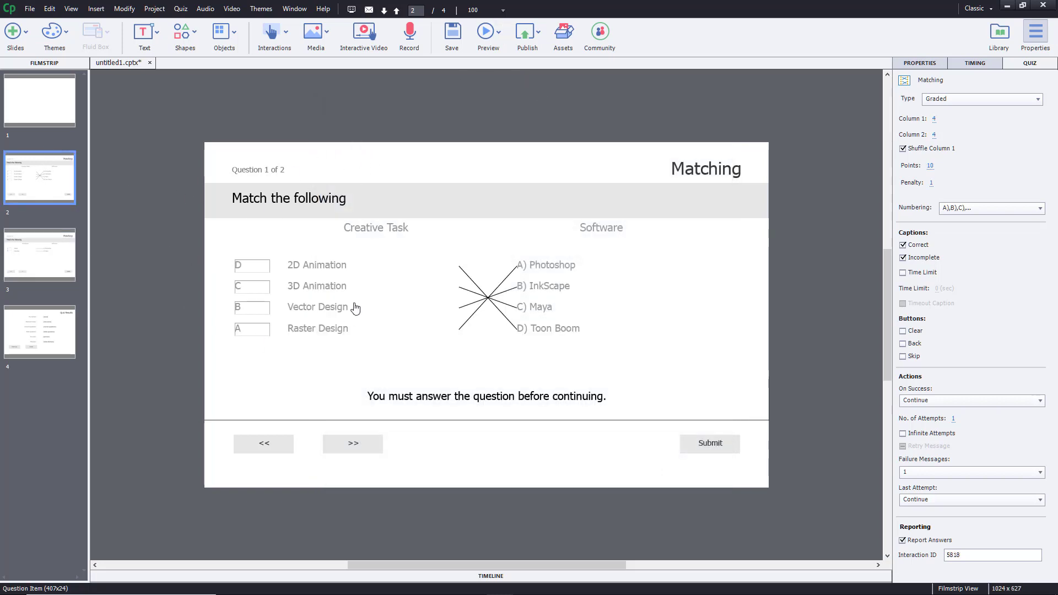
{"action": "left_click", "coordinate": [47, 113]}
{"action": "right_click", "coordinate": [52, 109]}
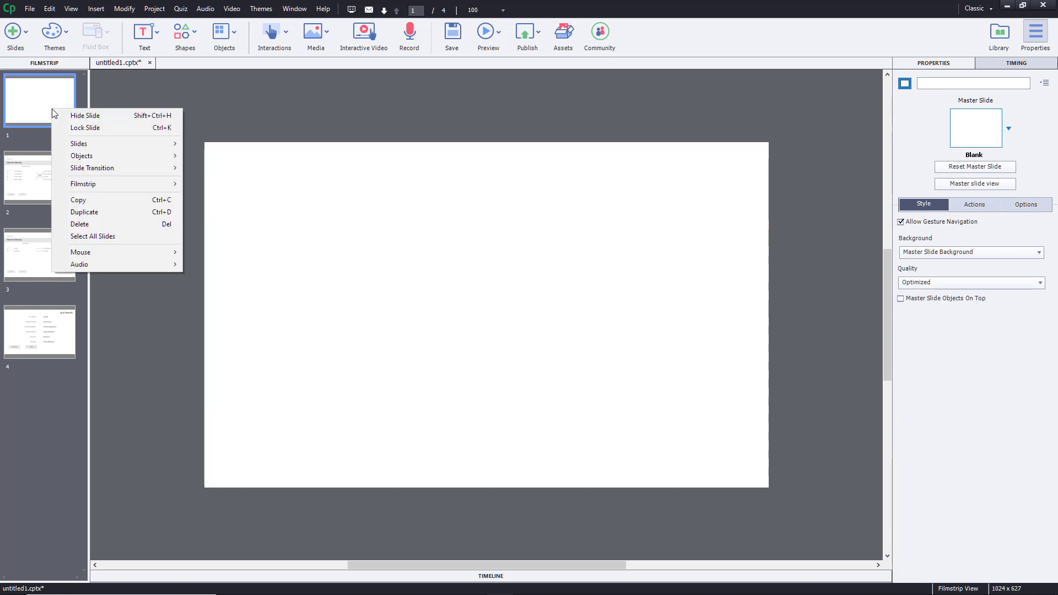
{"action": "left_click", "coordinate": [105, 224]}
{"action": "left_click", "coordinate": [544, 321]}
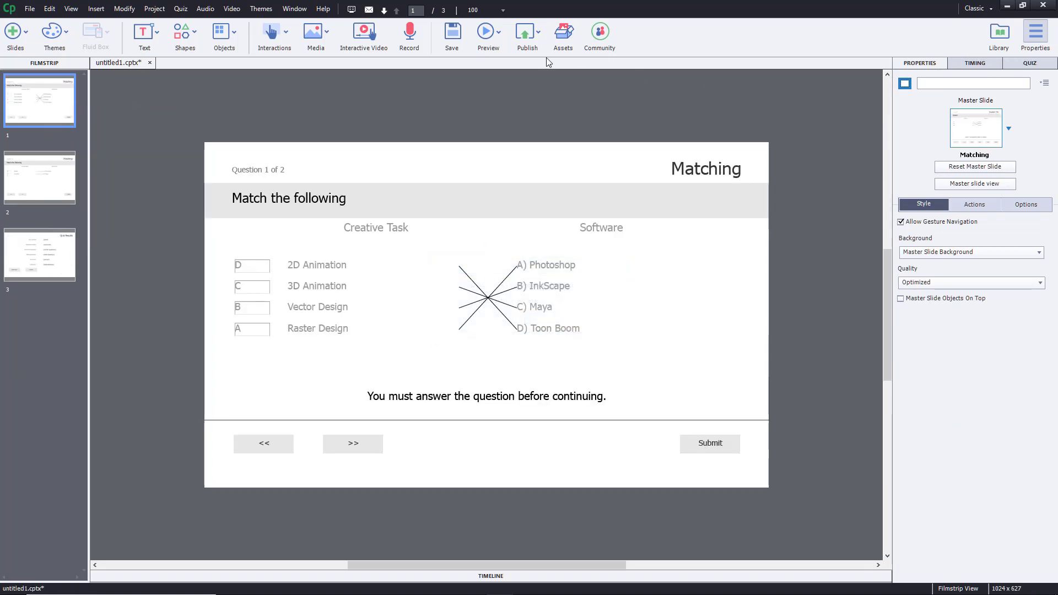
{"action": "left_click", "coordinate": [496, 34]}
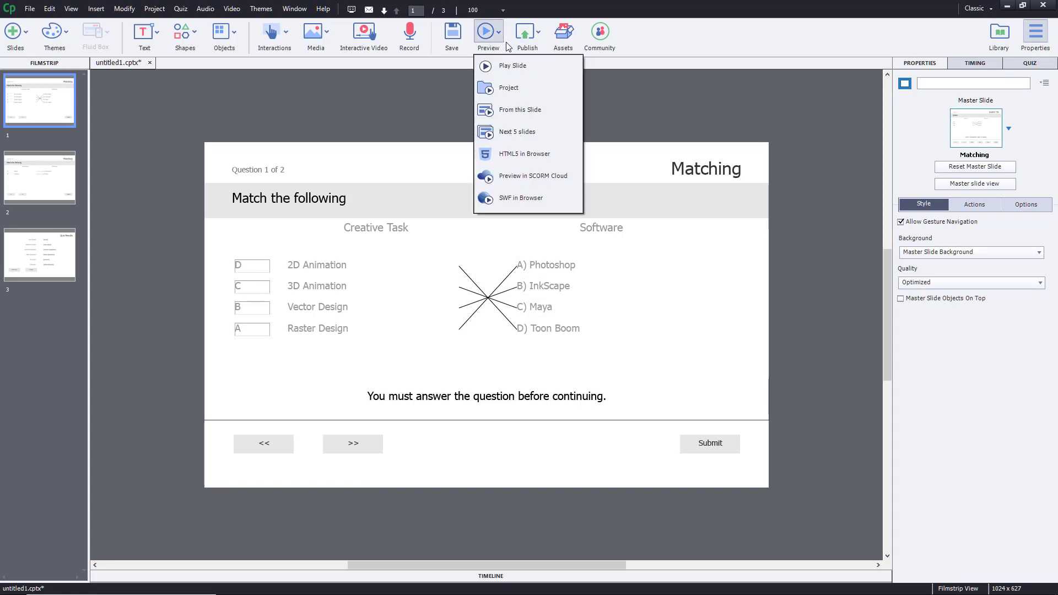
- Preview the project and match Raster Design to Photoshop and Vector Design to InkScape
{"action": "left_click", "coordinate": [515, 88]}
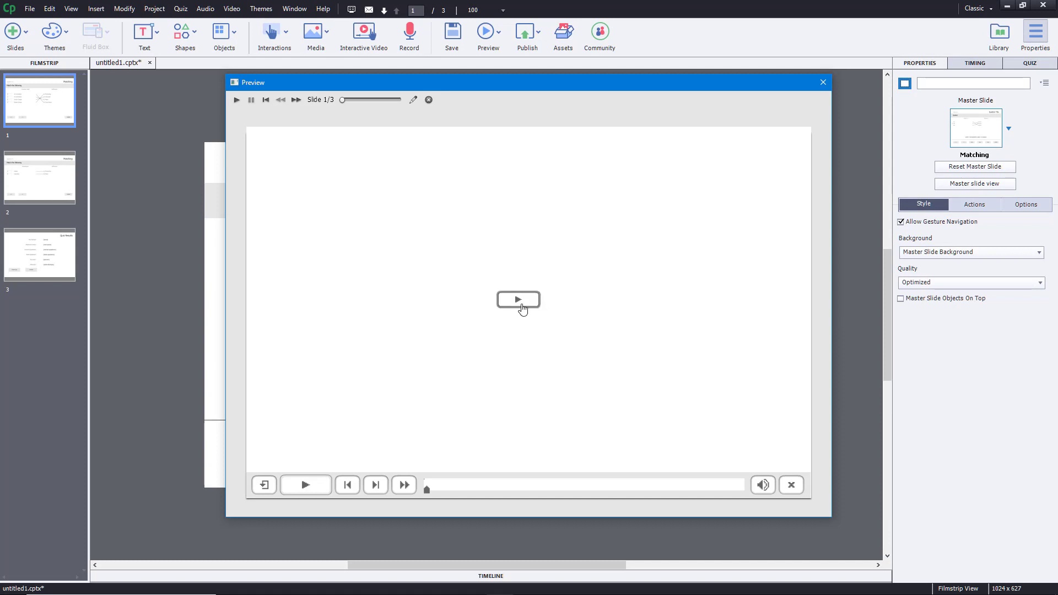
{"action": "left_click", "coordinate": [521, 304]}
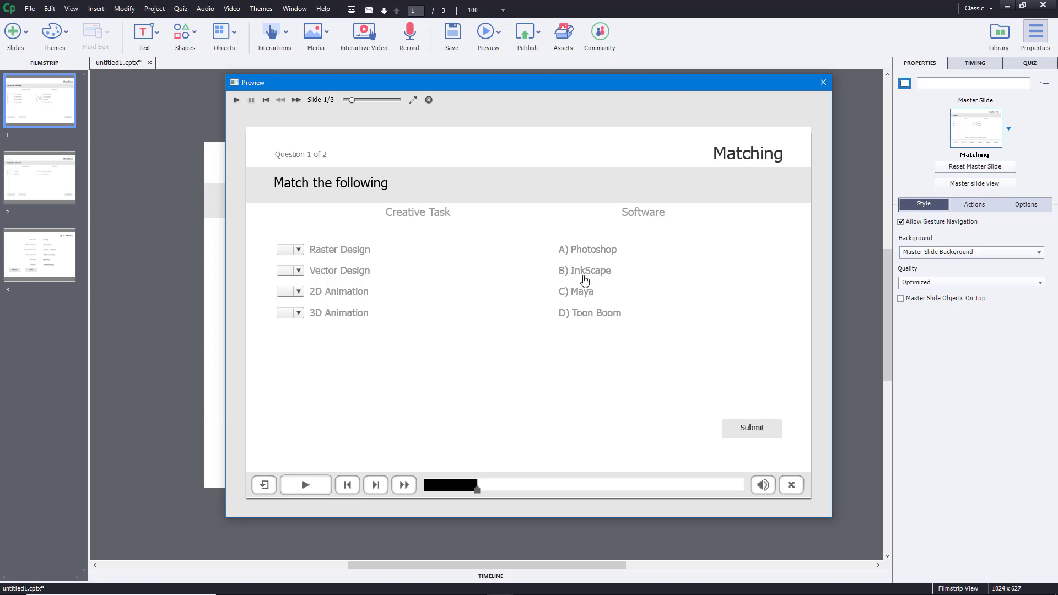
{"action": "left_click", "coordinate": [299, 251]}
{"action": "left_click", "coordinate": [298, 265]}
{"action": "left_click", "coordinate": [287, 271]}
{"action": "left_click", "coordinate": [287, 292]}
- Match 2D Animation to Toon Boom and 3D Animation to Maya, then submit and continue
{"action": "left_click", "coordinate": [298, 296]}
{"action": "left_click", "coordinate": [289, 349]}
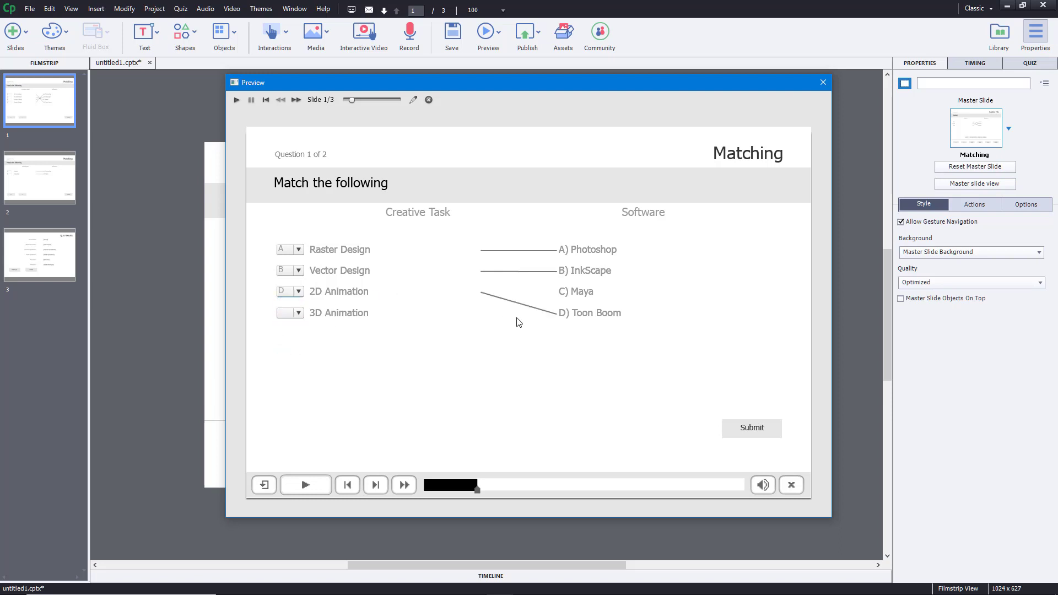
{"action": "left_click", "coordinate": [291, 313]}
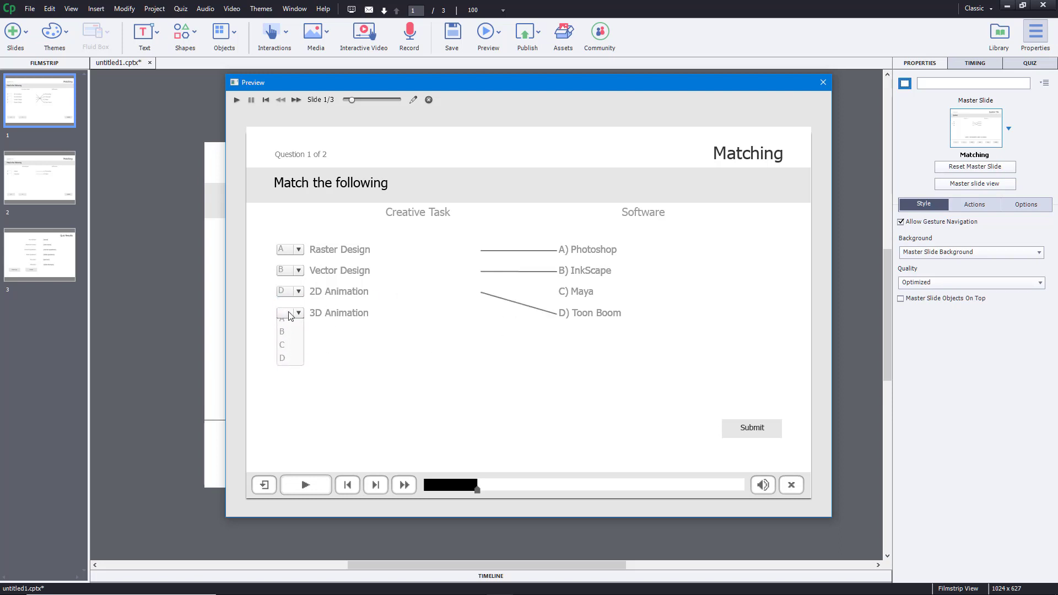
{"action": "left_click", "coordinate": [295, 351]}
{"action": "left_click", "coordinate": [767, 434]}
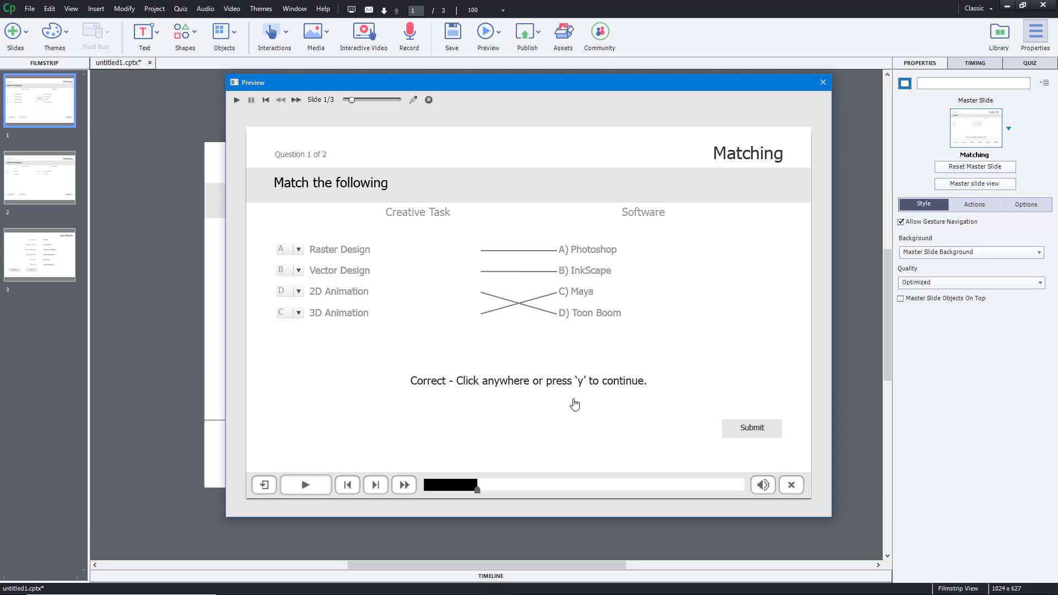
{"action": "left_click", "coordinate": [767, 437]}
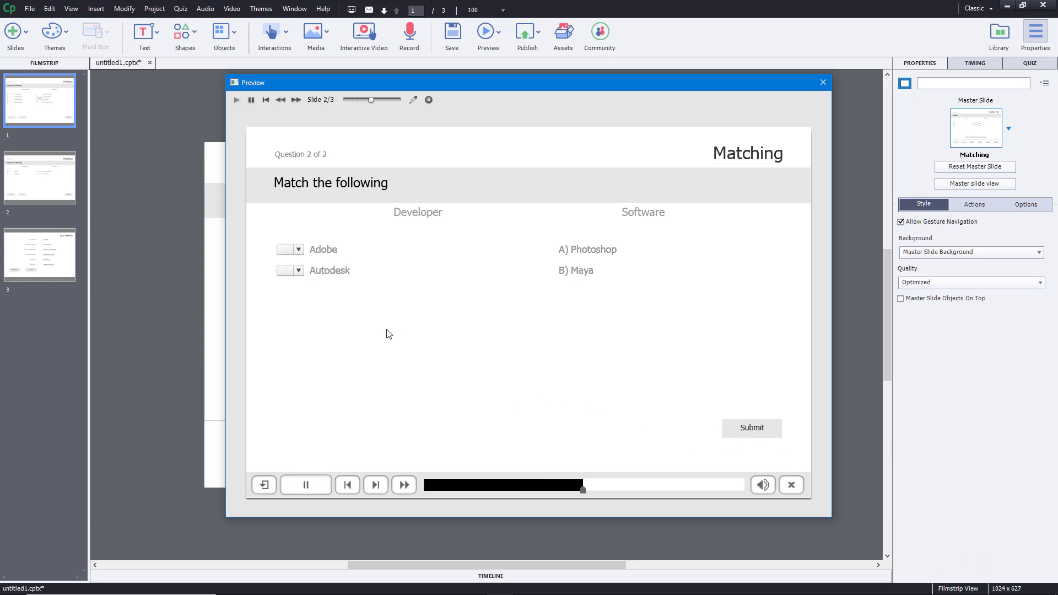
- Answer question 2 with Adobe as B (Maya) and Autodesk as A (Photoshop), then submit and continue
{"action": "left_click", "coordinate": [297, 253]}
{"action": "left_click", "coordinate": [290, 274]}
{"action": "left_click", "coordinate": [291, 283]}
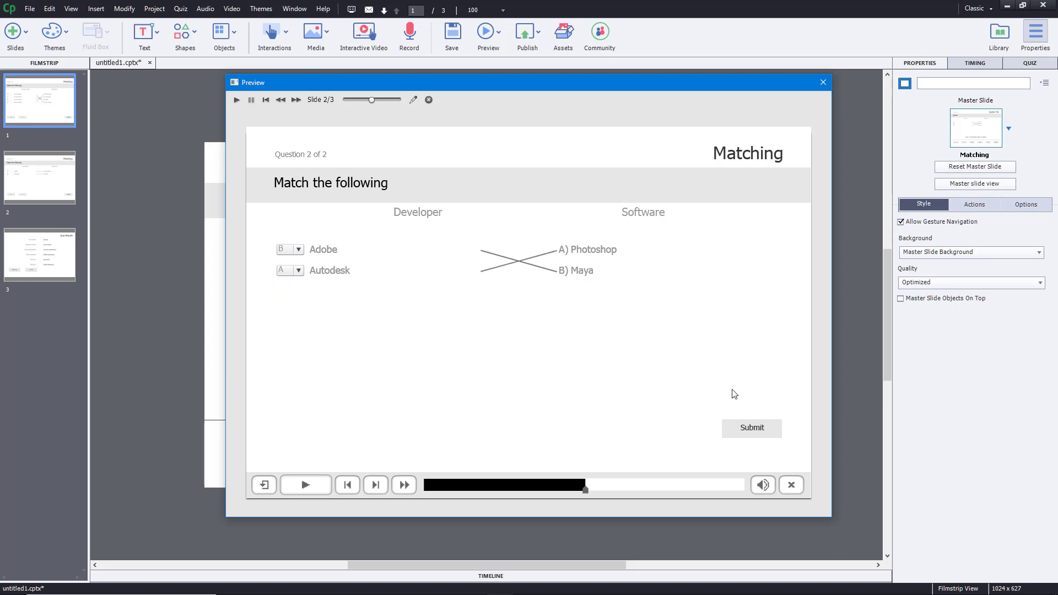
{"action": "left_click", "coordinate": [752, 428]}
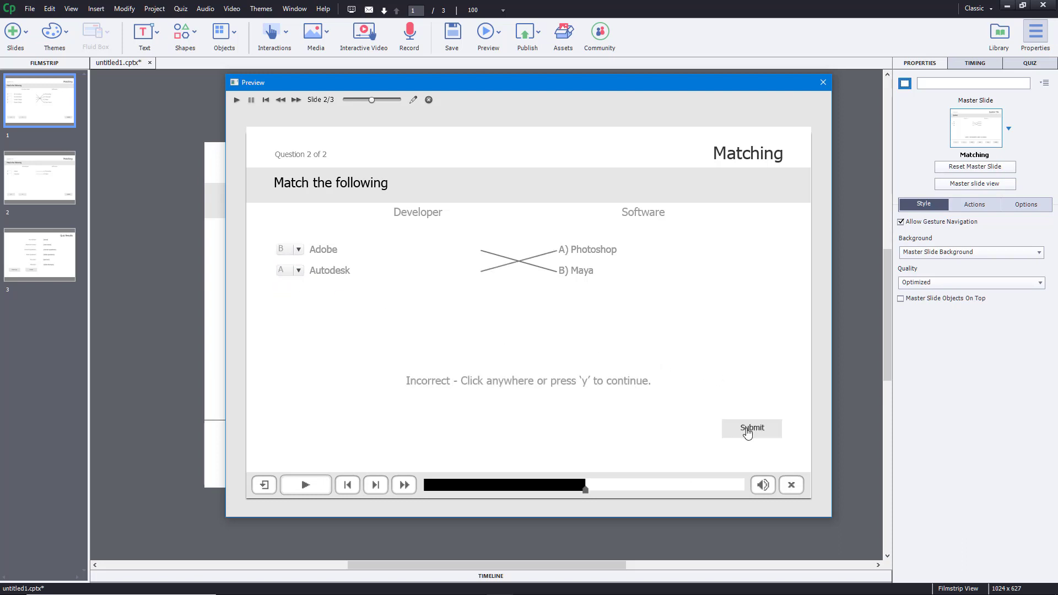
{"action": "left_click", "coordinate": [641, 416]}
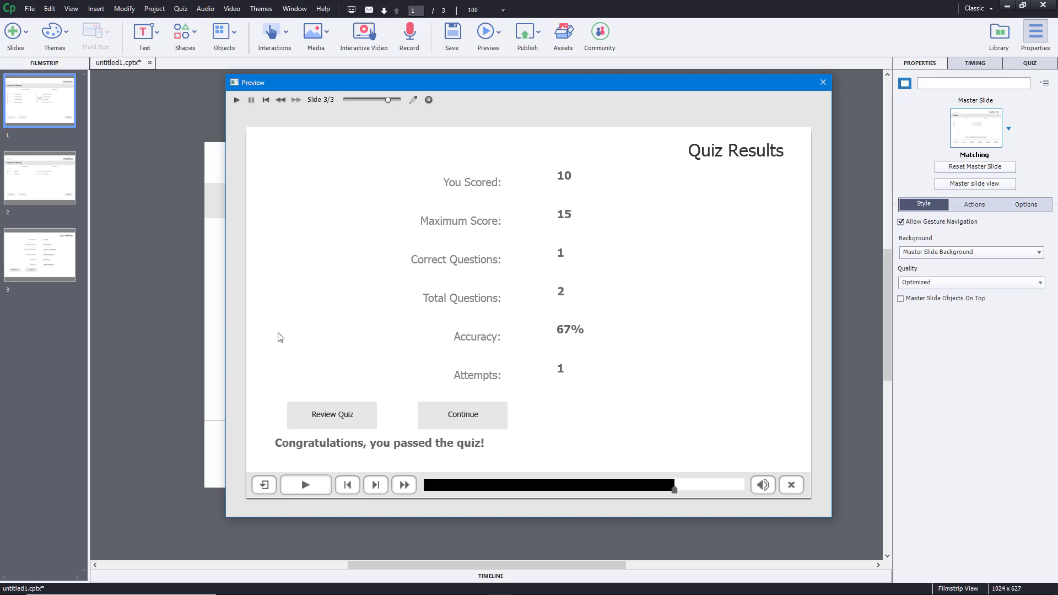
{"action": "left_click", "coordinate": [488, 415]}
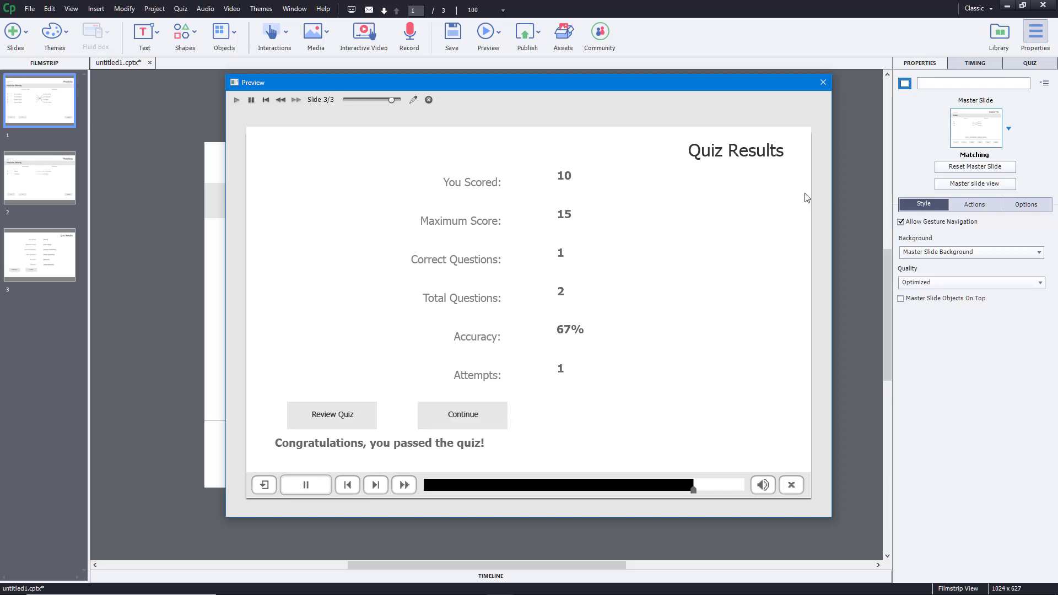